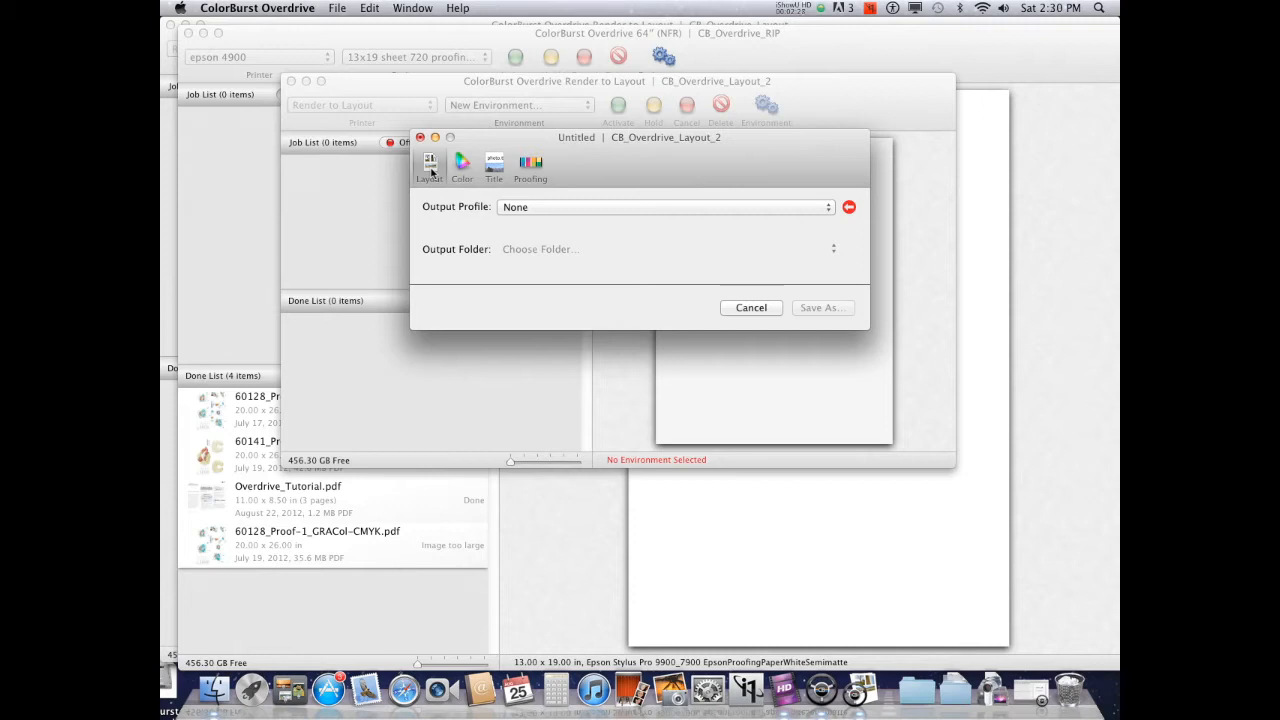
Set the output profile to Epson Stylus Pro 9900_7900 EpsonProofingPaperWhiteSemimatte and create a matching output folder
left_click(557, 207)
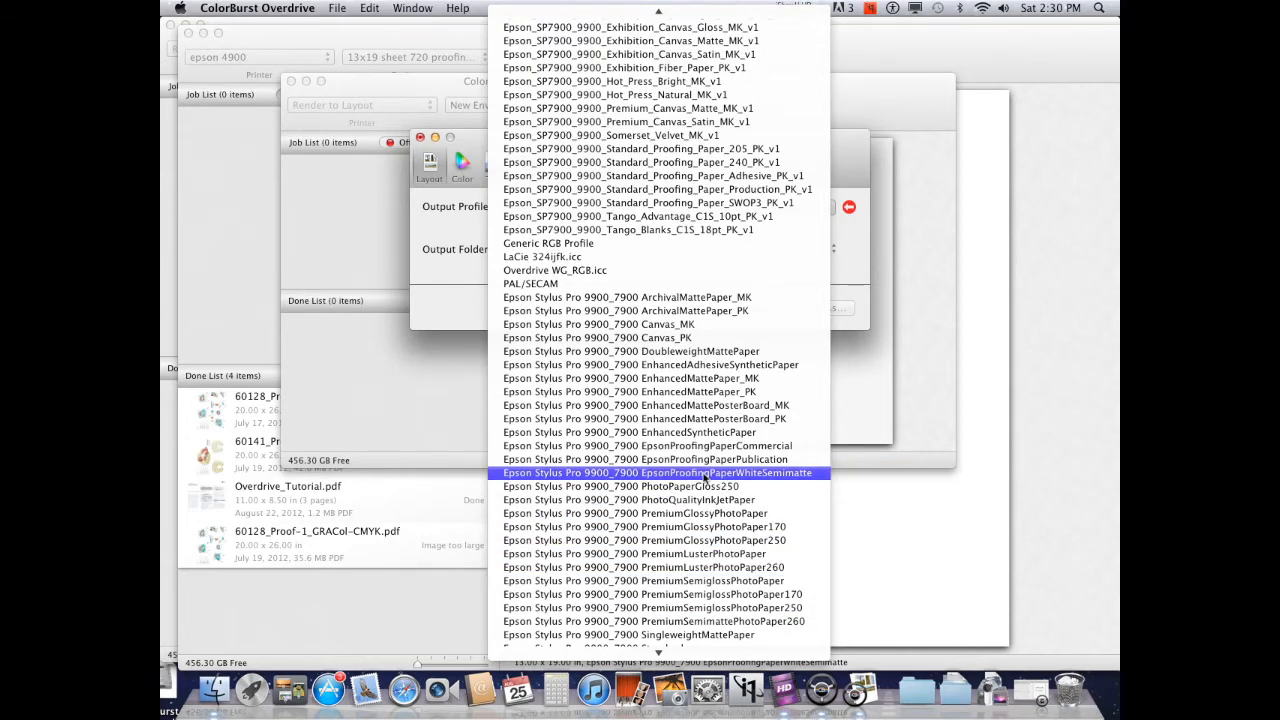
left_click(703, 475)
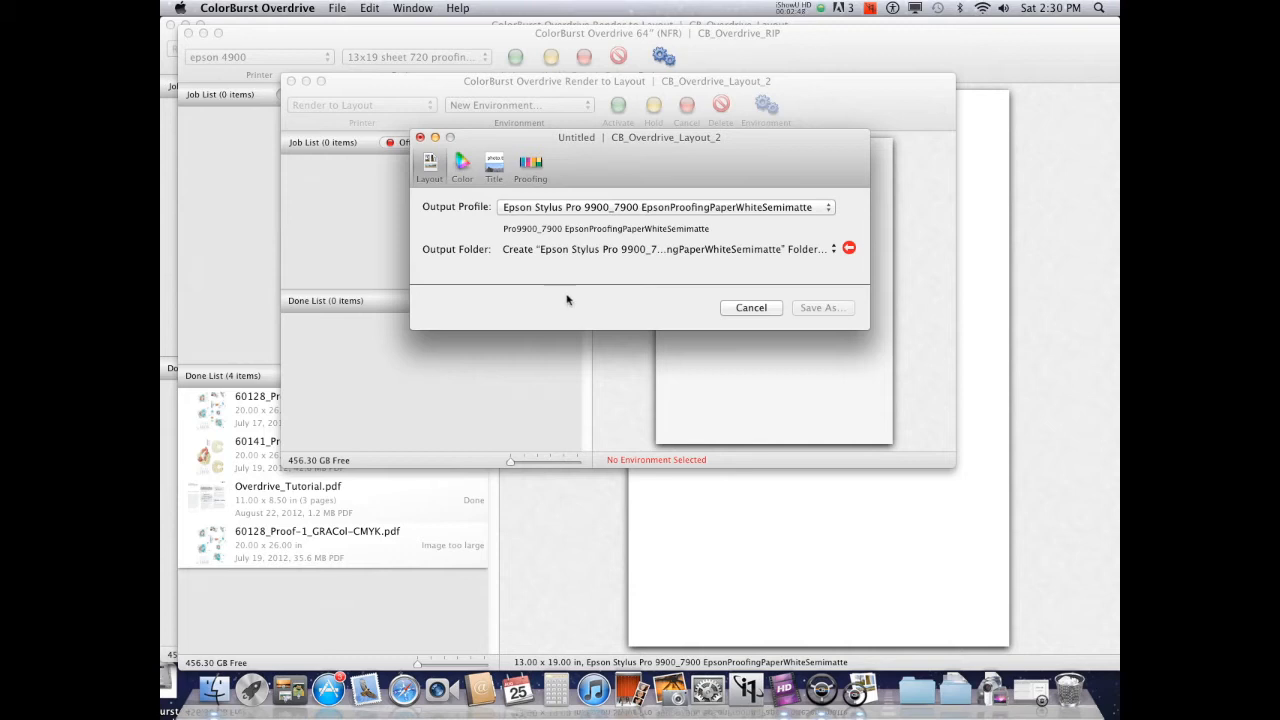
left_click(621, 249)
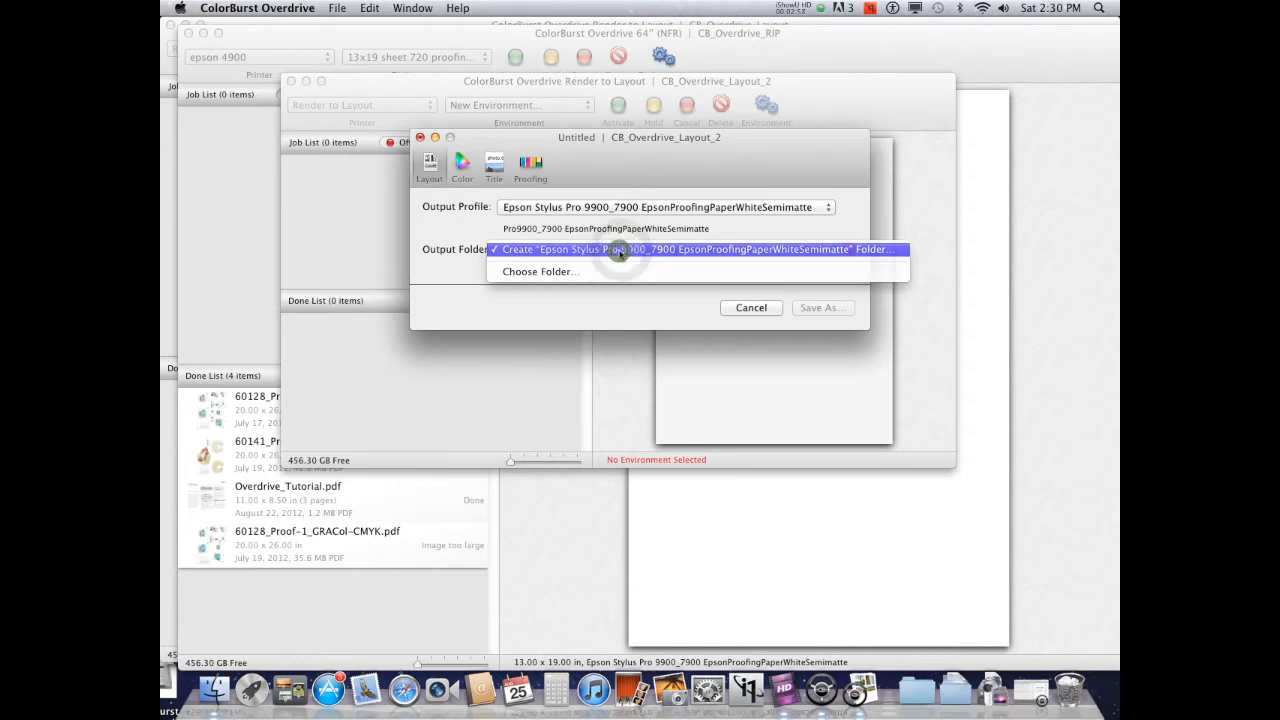
left_click(621, 250)
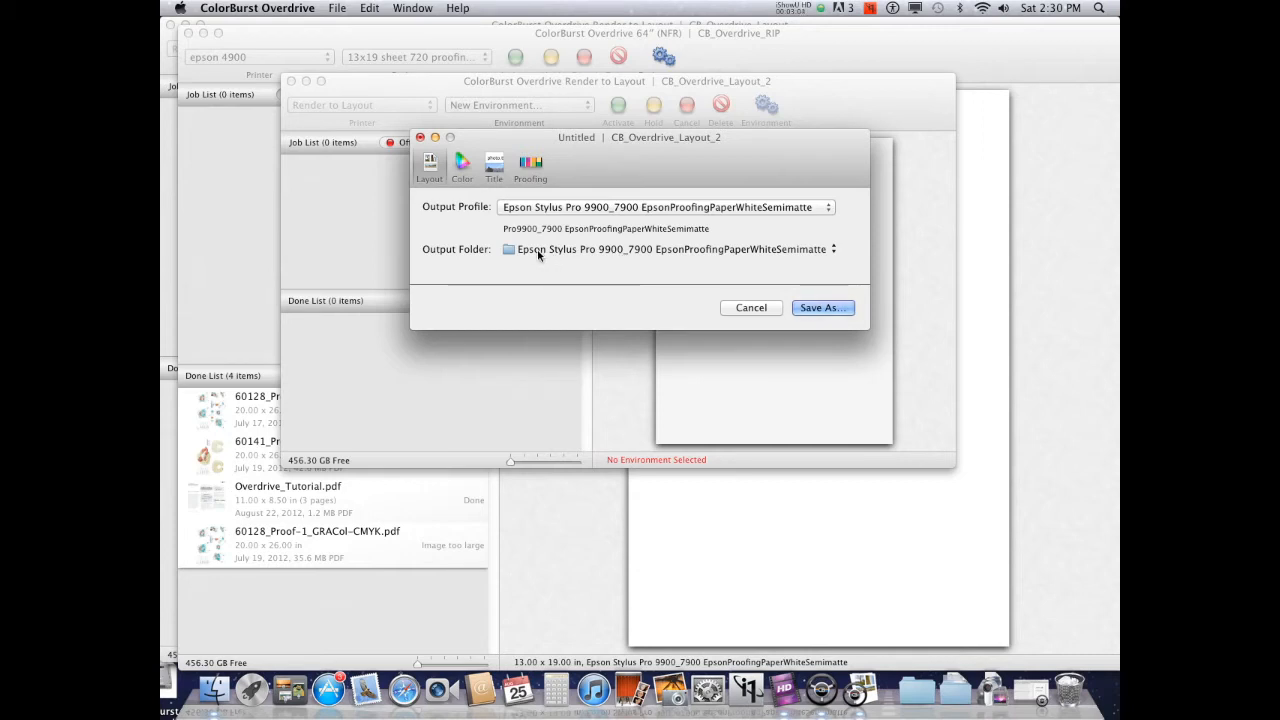
left_click(512, 256)
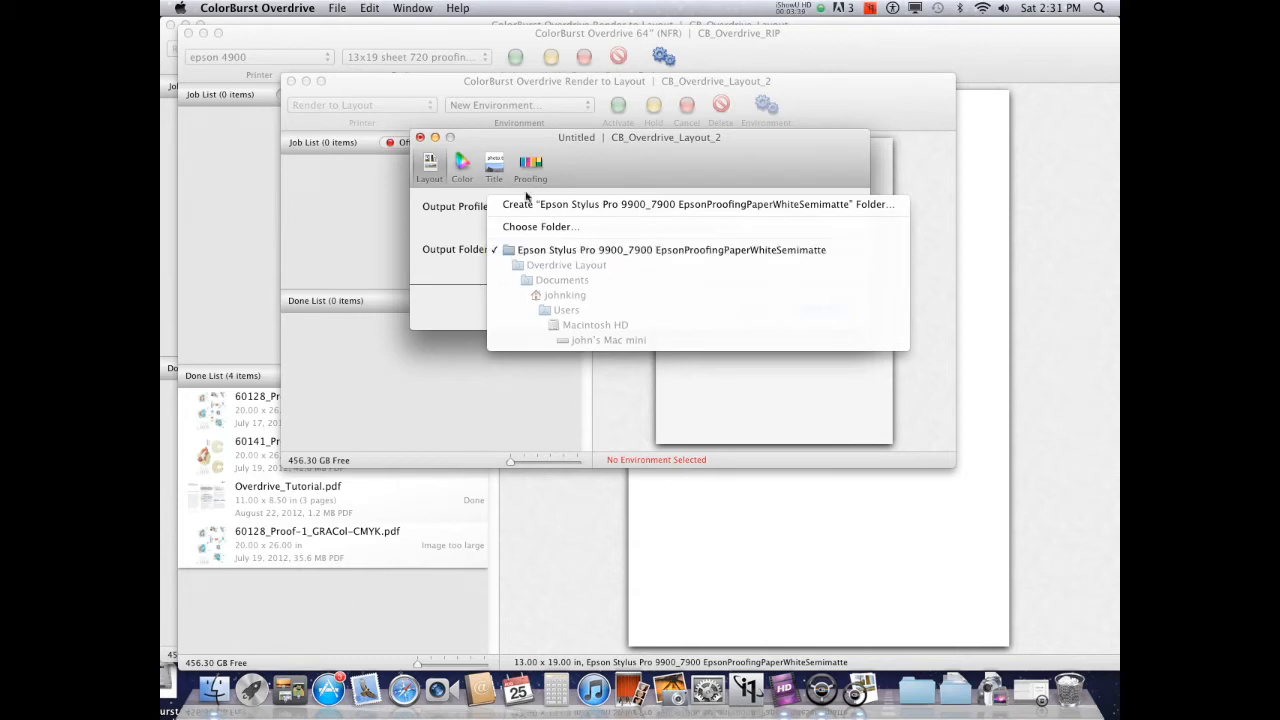
left_click(466, 170)
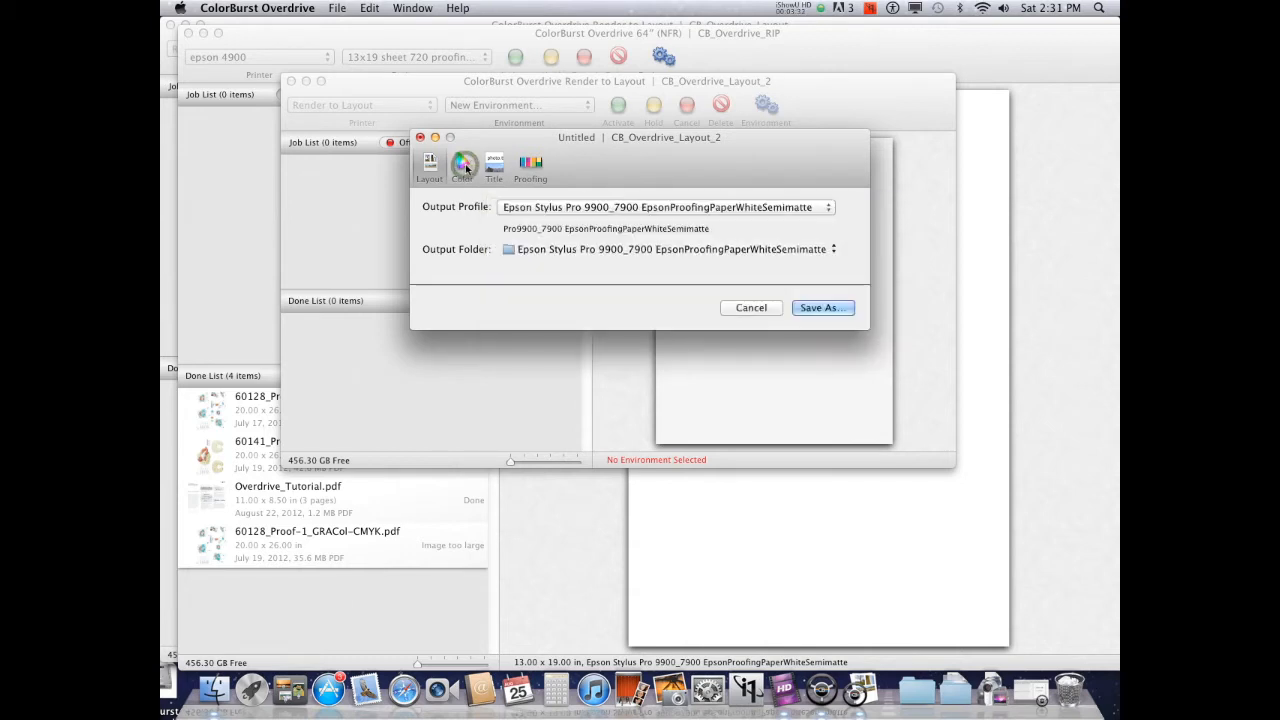
Turn on Print Job Title with current date and time and environment name, positioned above the job
left_click(474, 171)
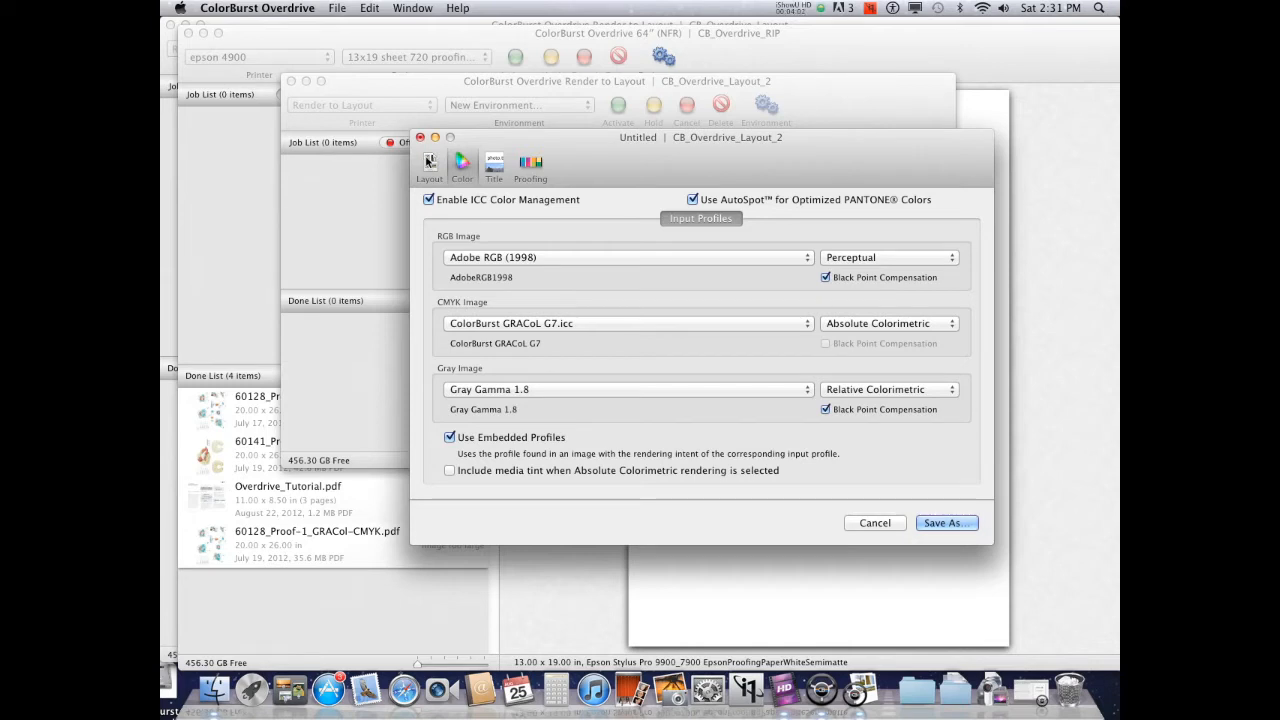
left_click(495, 164)
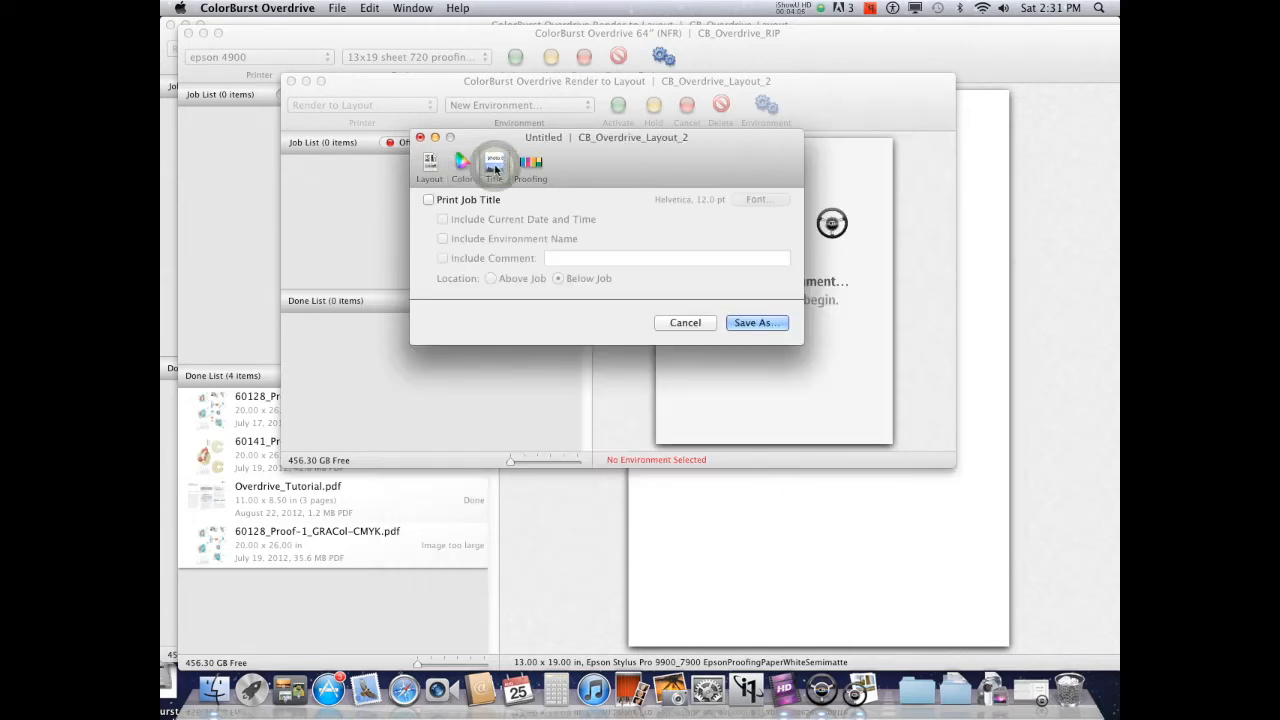
left_click(428, 199)
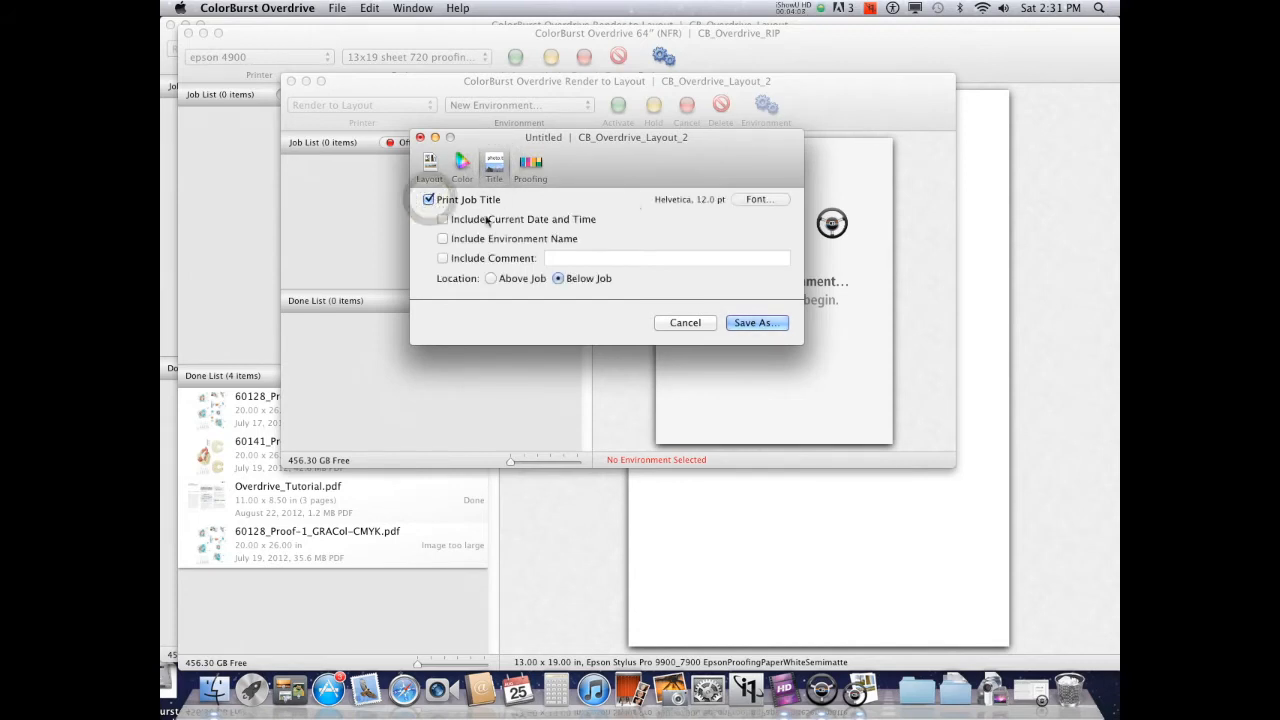
left_click(442, 219)
left_click(442, 238)
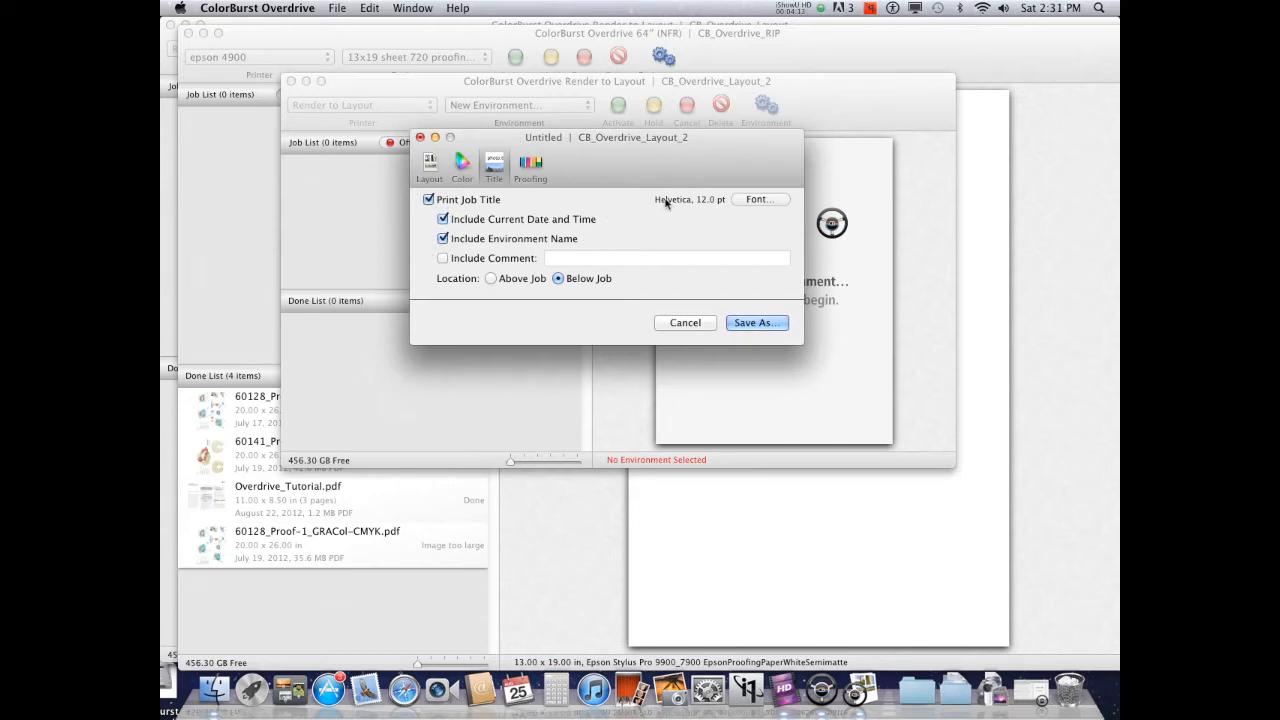
left_click(500, 279)
Add the proofing color bar and save the environment as Epson Stylus Pro 9900_7900 EpsonProofingPaperWhiteSemimatte
left_click(532, 166)
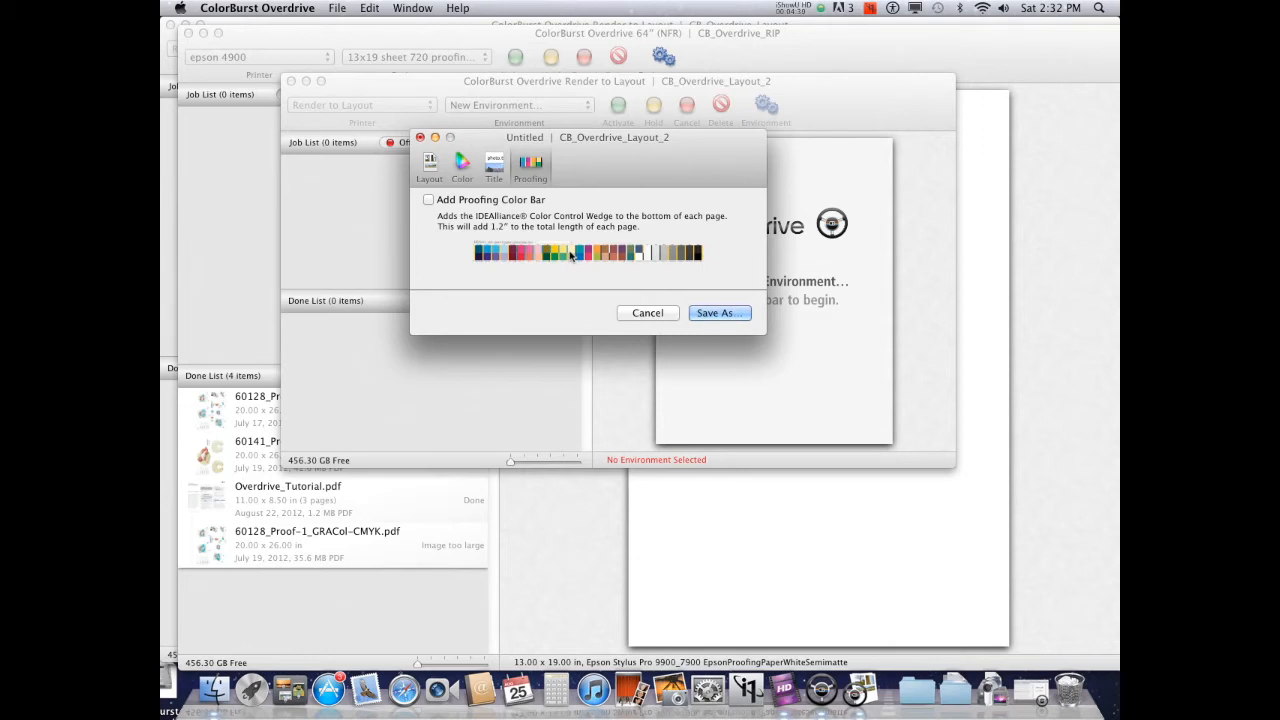
left_click(428, 200)
left_click(716, 313)
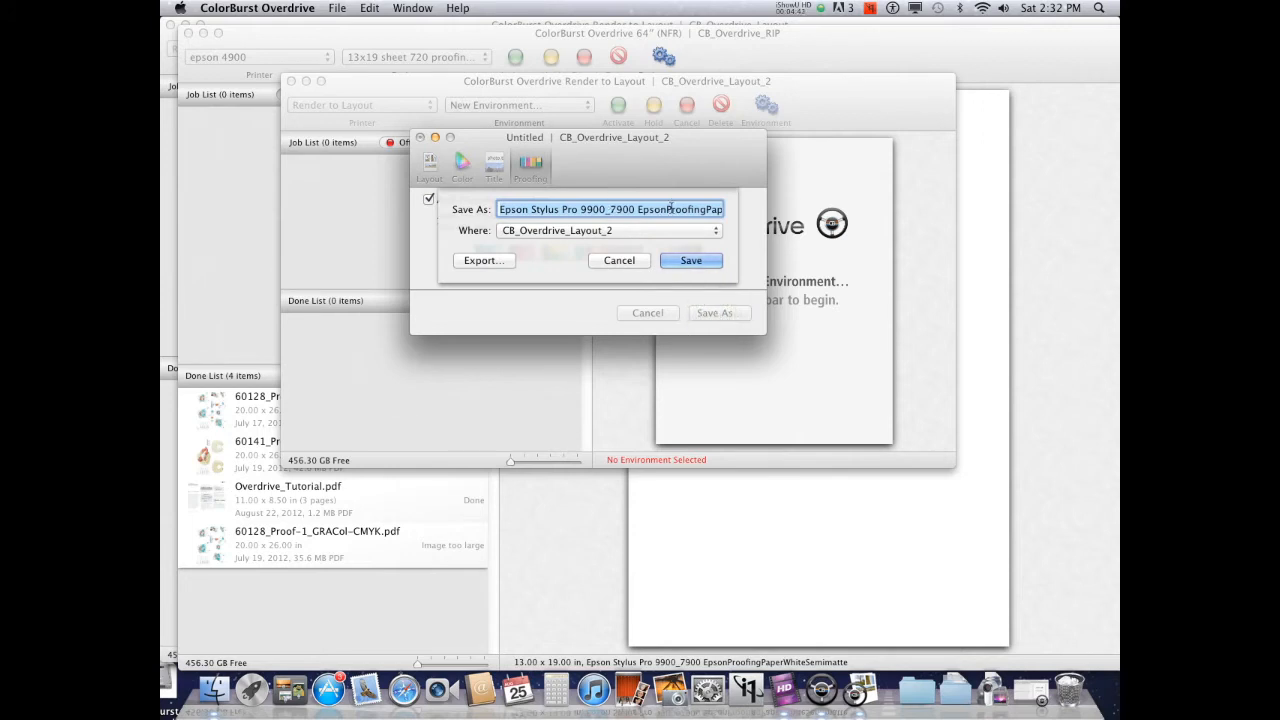
left_click(695, 260)
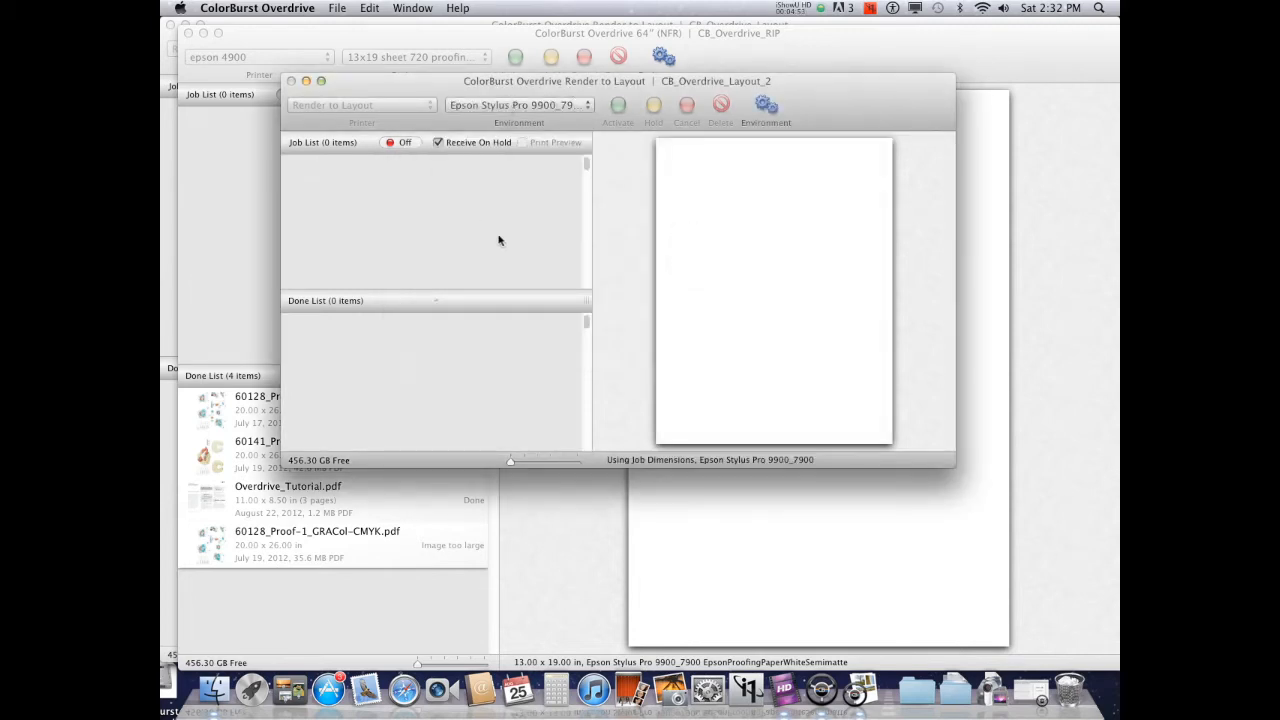
Turn off Receive On Hold and switch the job queue on
left_click(438, 142)
left_click(402, 143)
Drop the eight G and L is garden JPG files from the EPSON drive into the job list
left_click(213, 690)
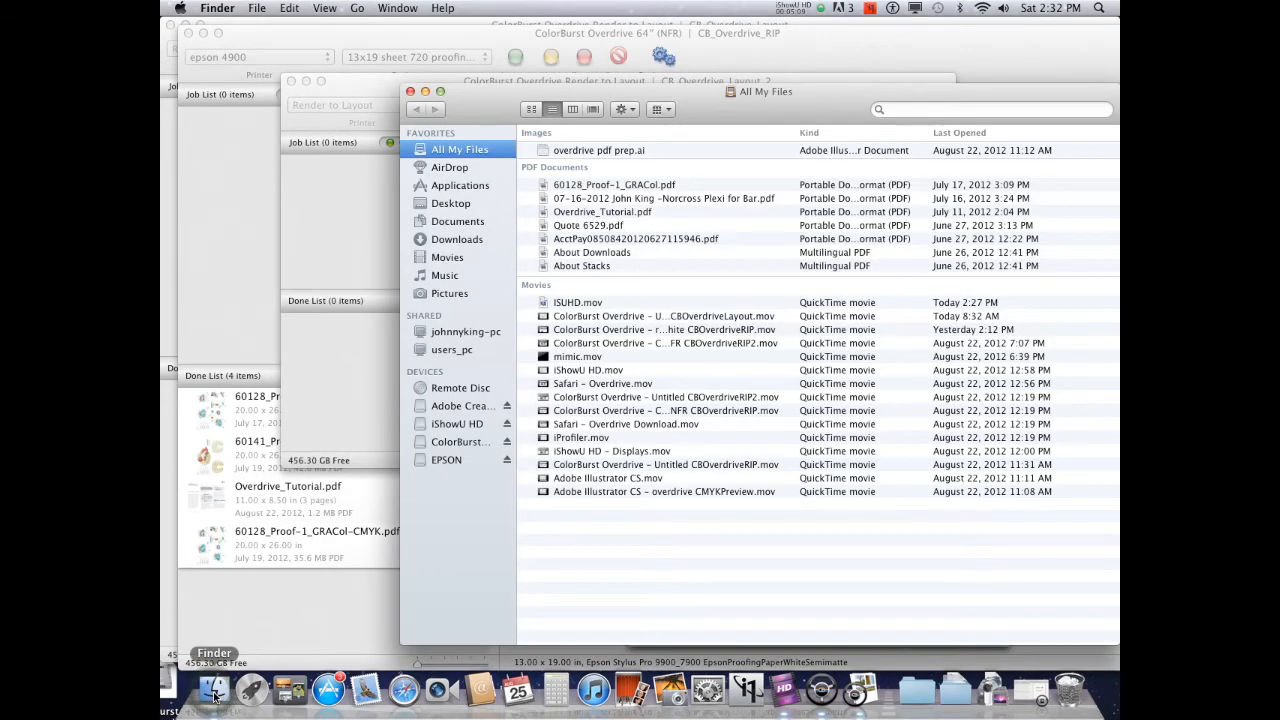
left_click(447, 460)
left_click_drag(697, 103, 872, 88)
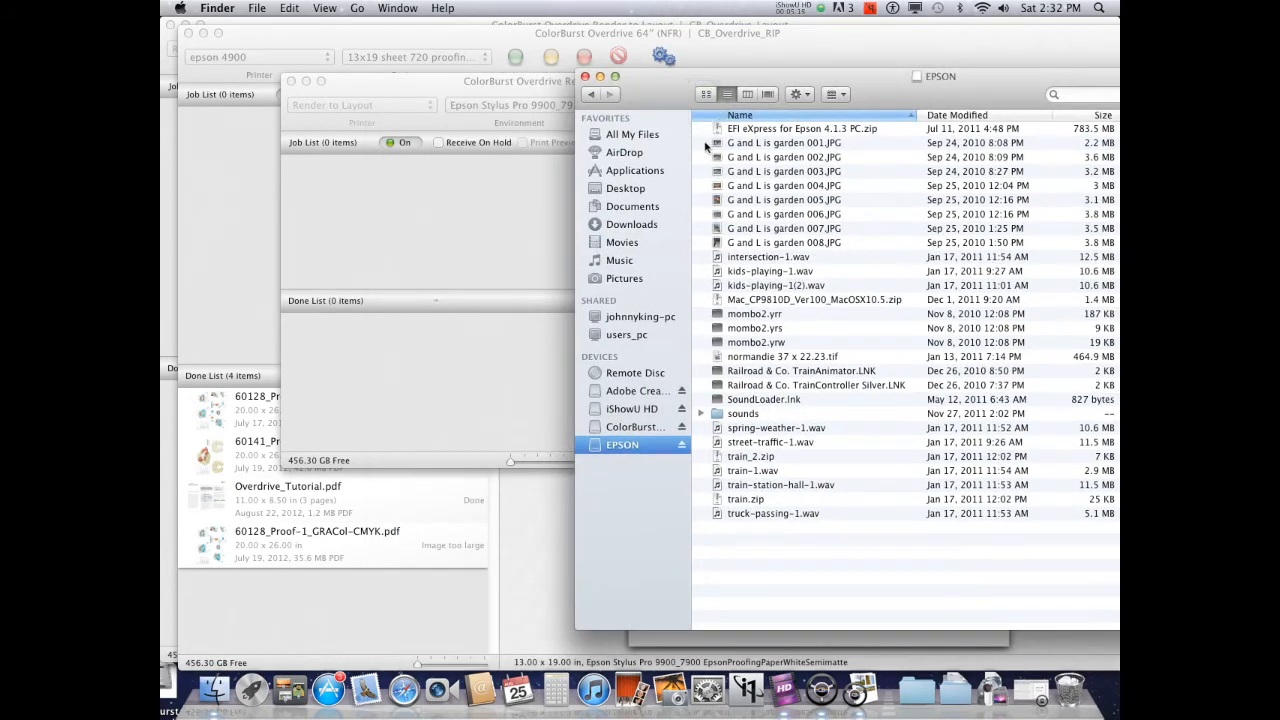
left_click(745, 145)
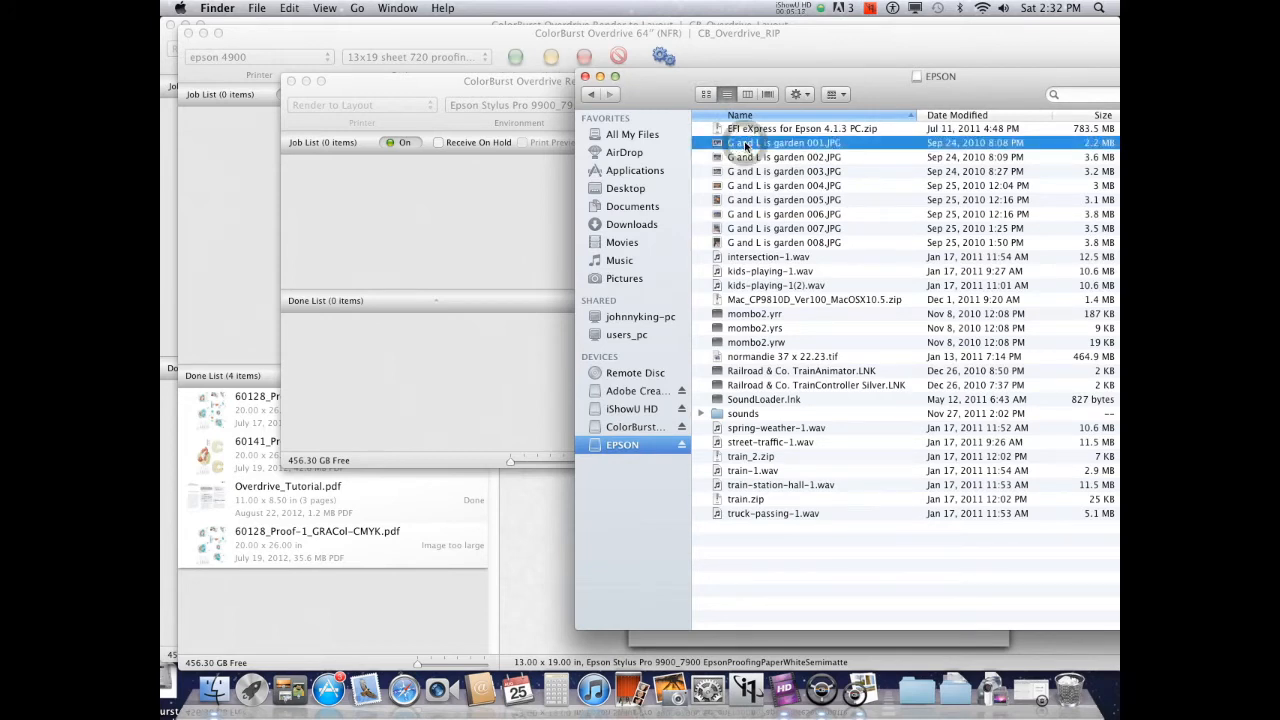
left_click(757, 242, "shift")
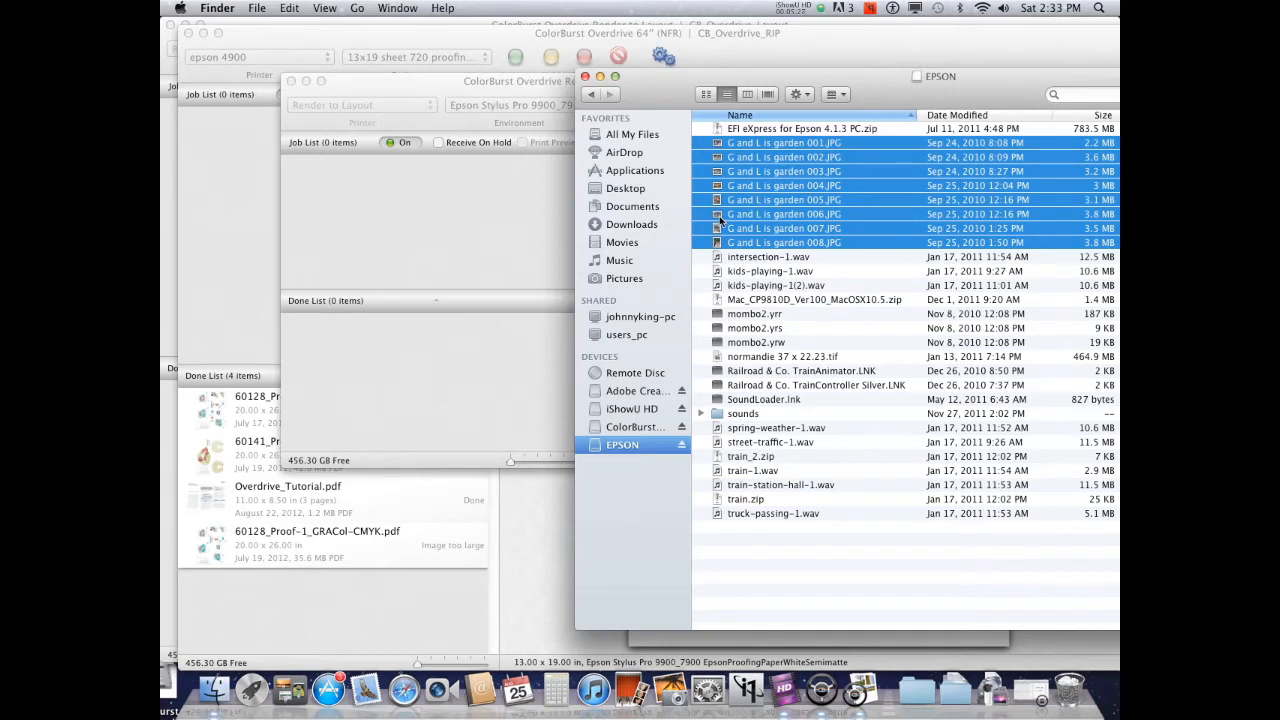
left_click_drag(719, 216, 484, 229)
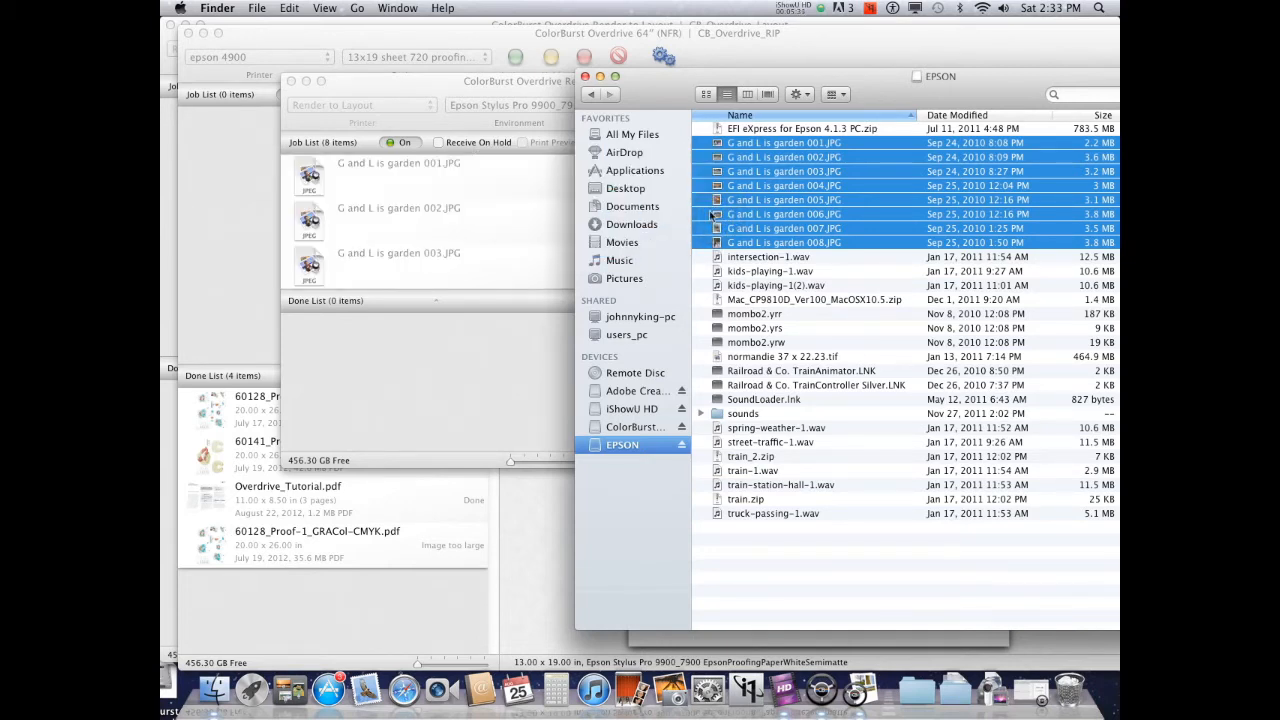
left_click(585, 77)
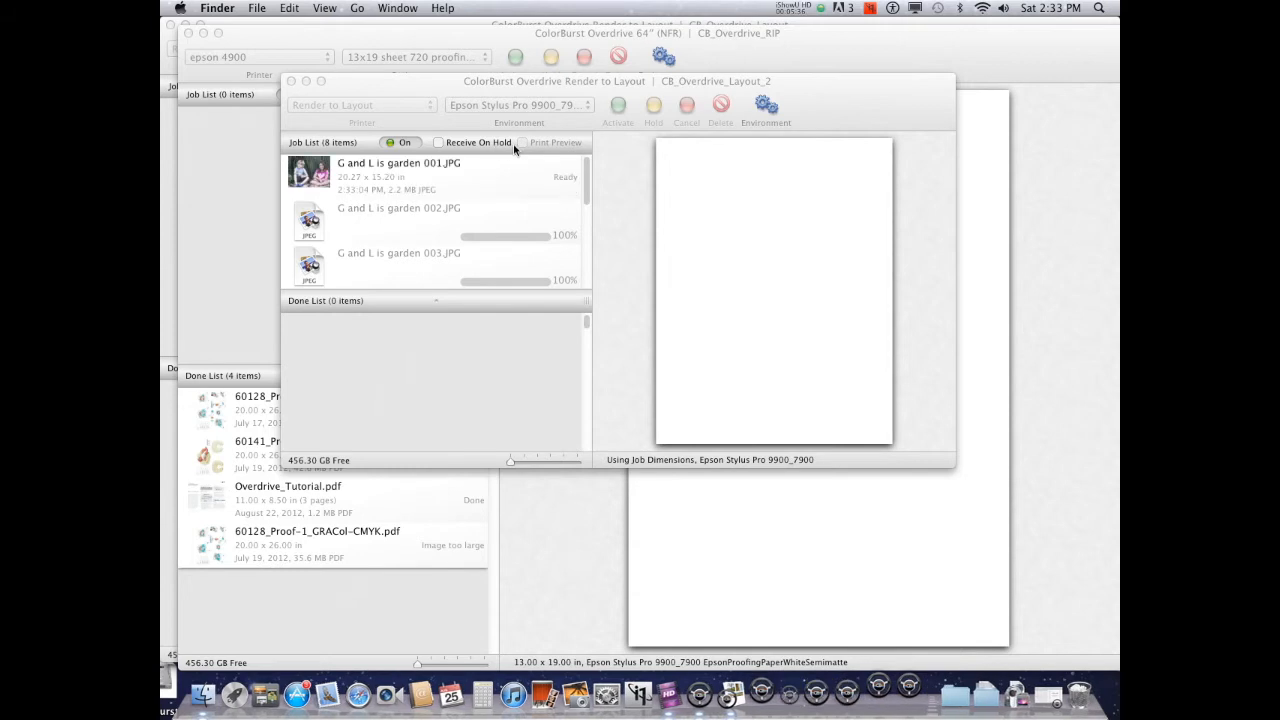
Scroll through the job list while the jobs process
left_click(589, 196)
left_click_drag(589, 200, 589, 268)
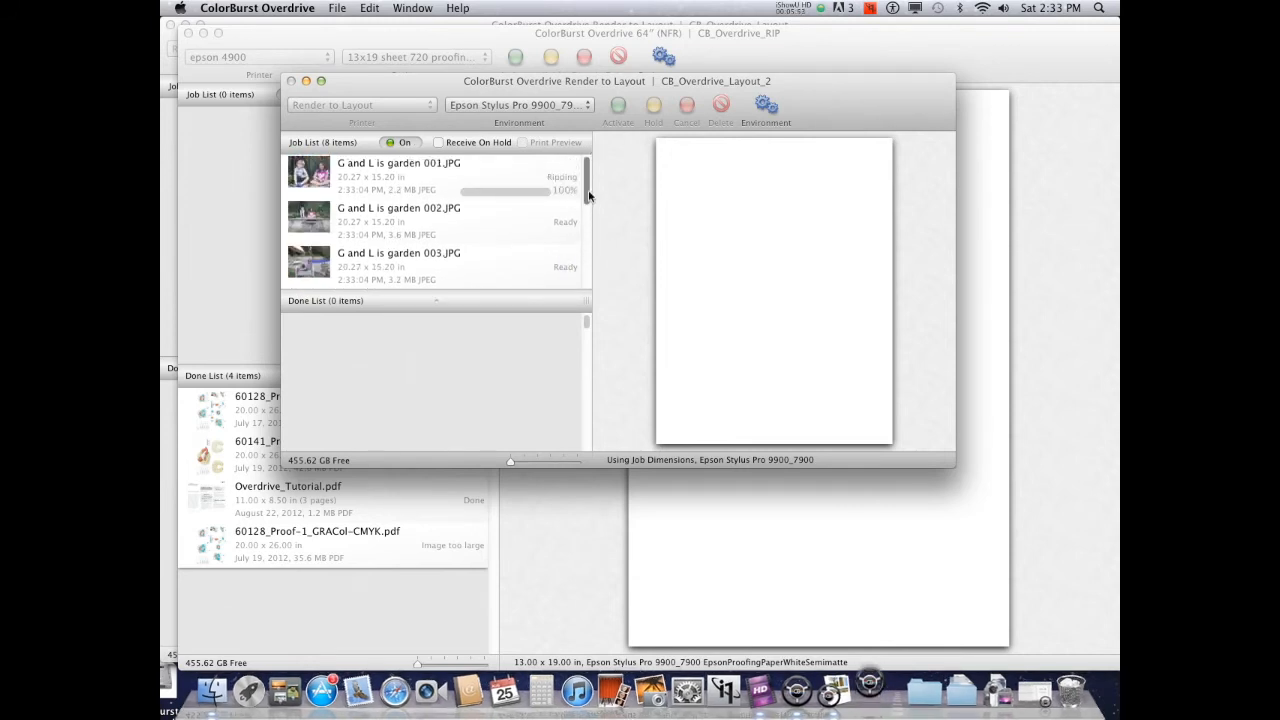
left_click_drag(589, 196, 588, 285)
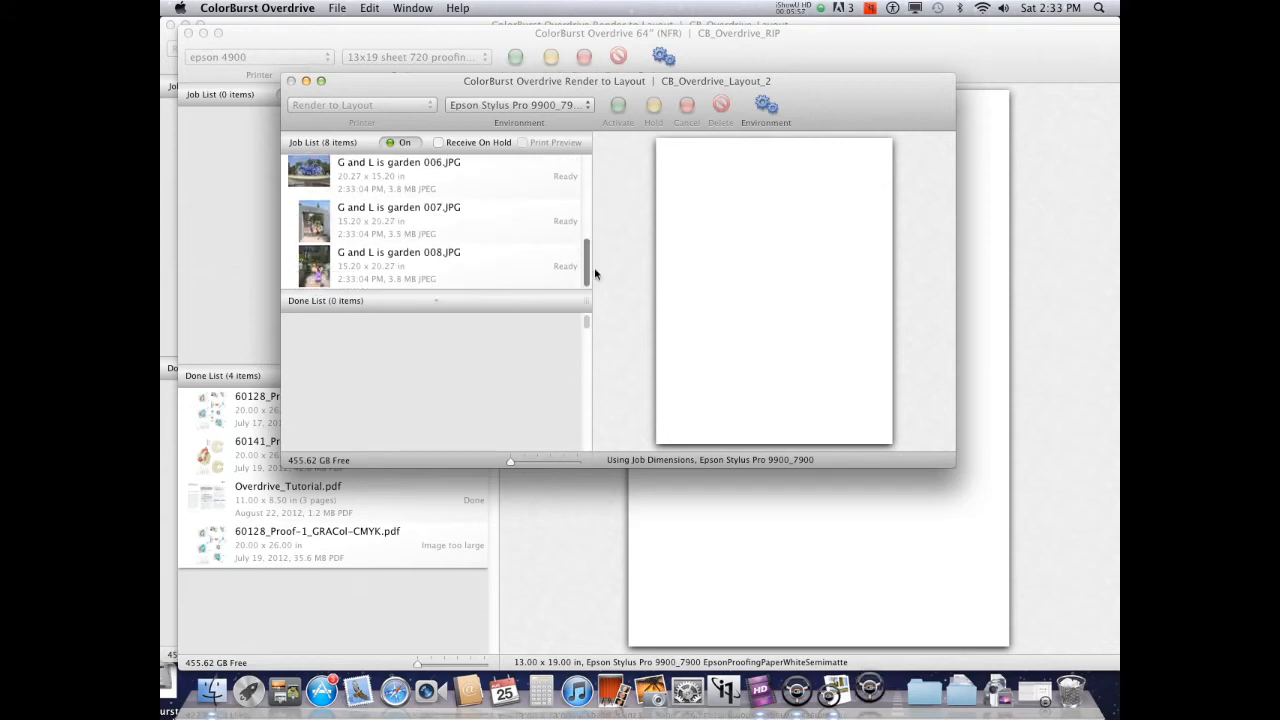
Open the Epson Stylus Pro 9900_7900 EpsonProofingPaperWhiteSemimatte folder inside Documents' Overdrive Layout folder
left_click(213, 690)
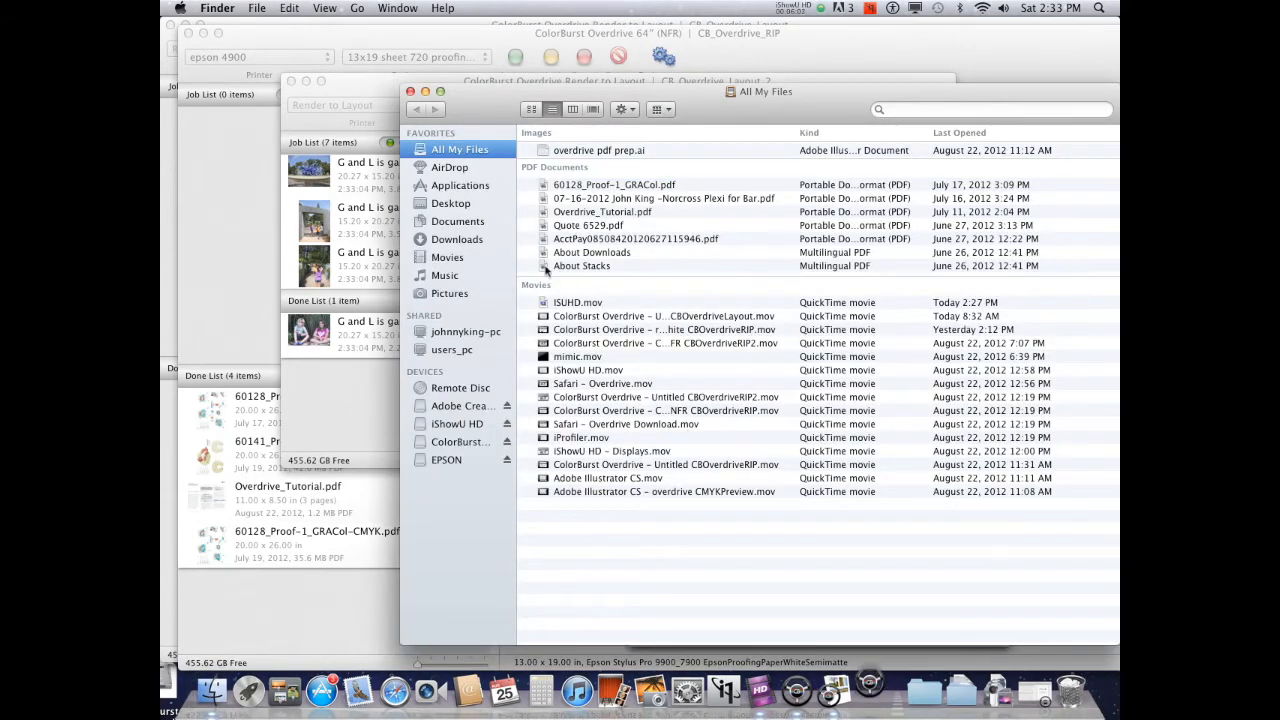
left_click(454, 223)
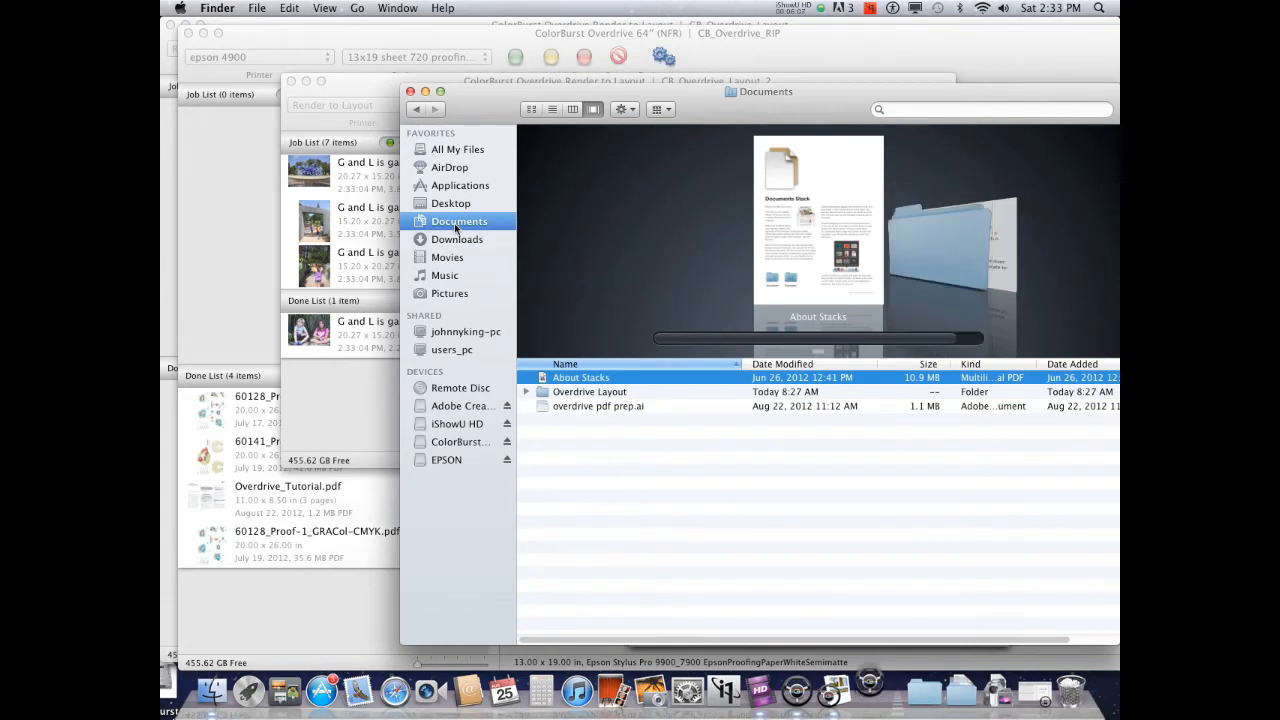
left_click(545, 394)
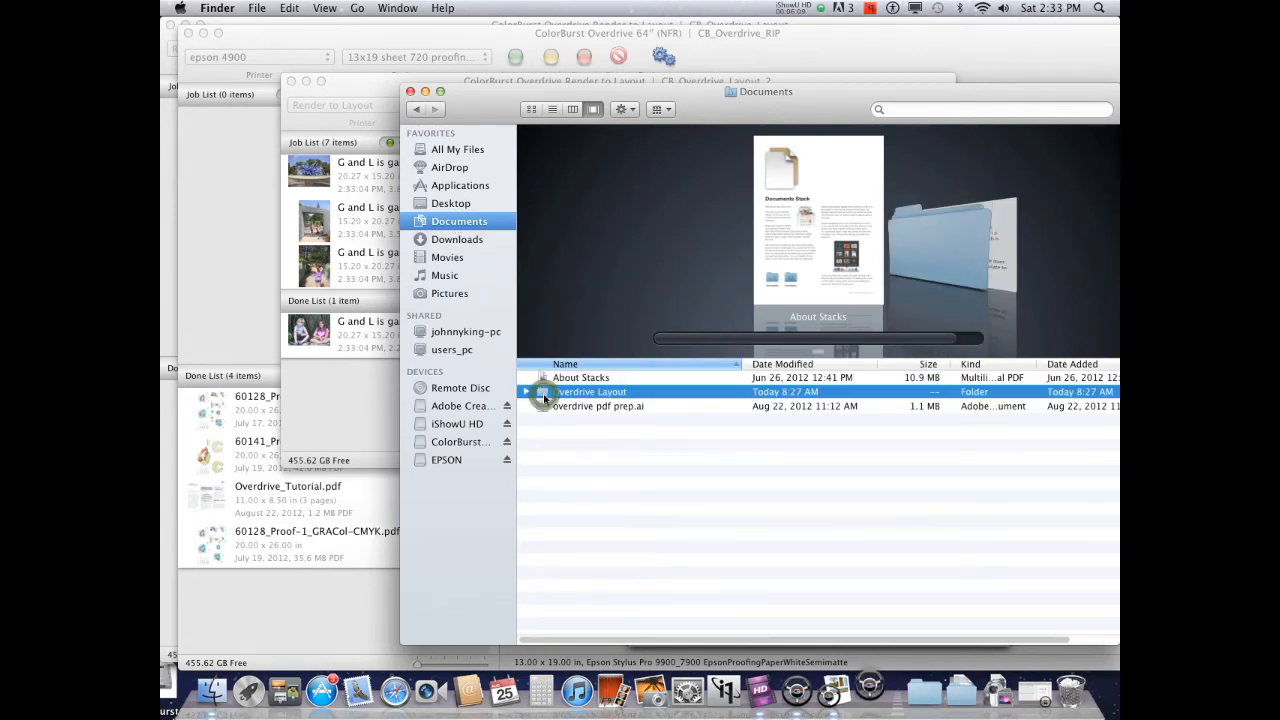
double_click(545, 394)
left_click(578, 380)
double_click(578, 380)
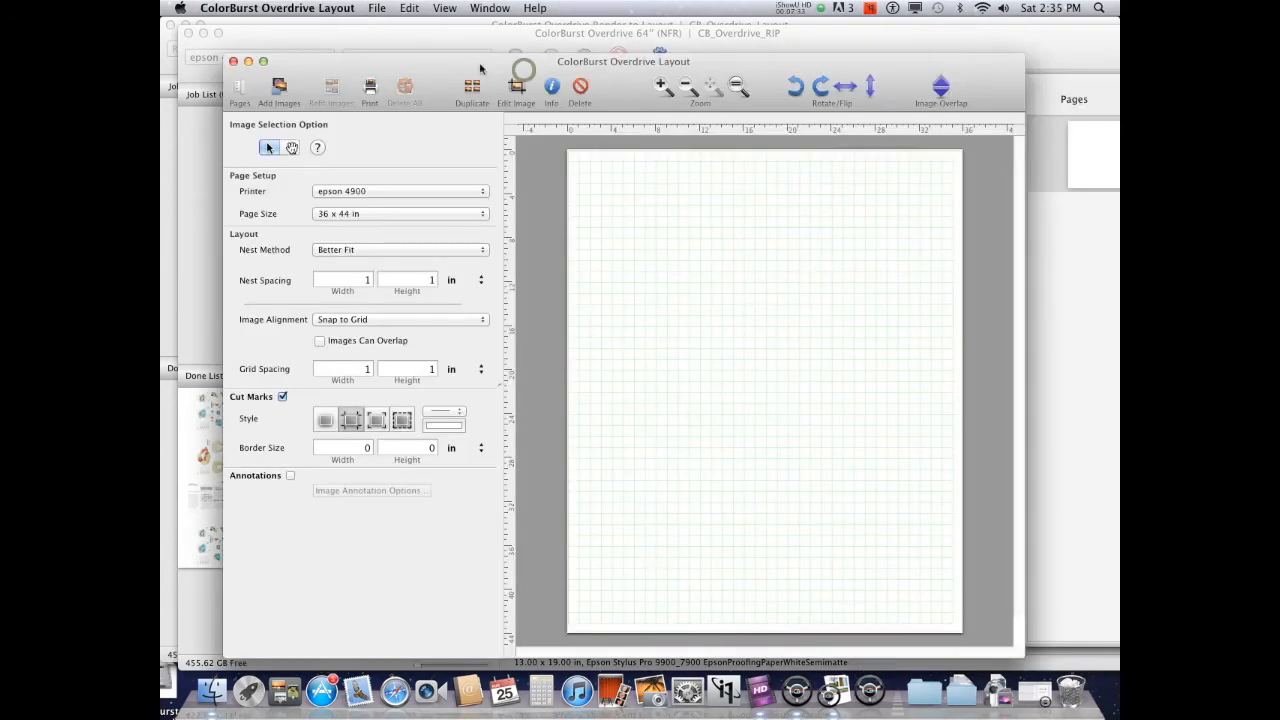
mouse_move(522, 66)
left_mouse_down()
mouse_move(650, 64)
mouse_move(516, 58)
left_mouse_up()
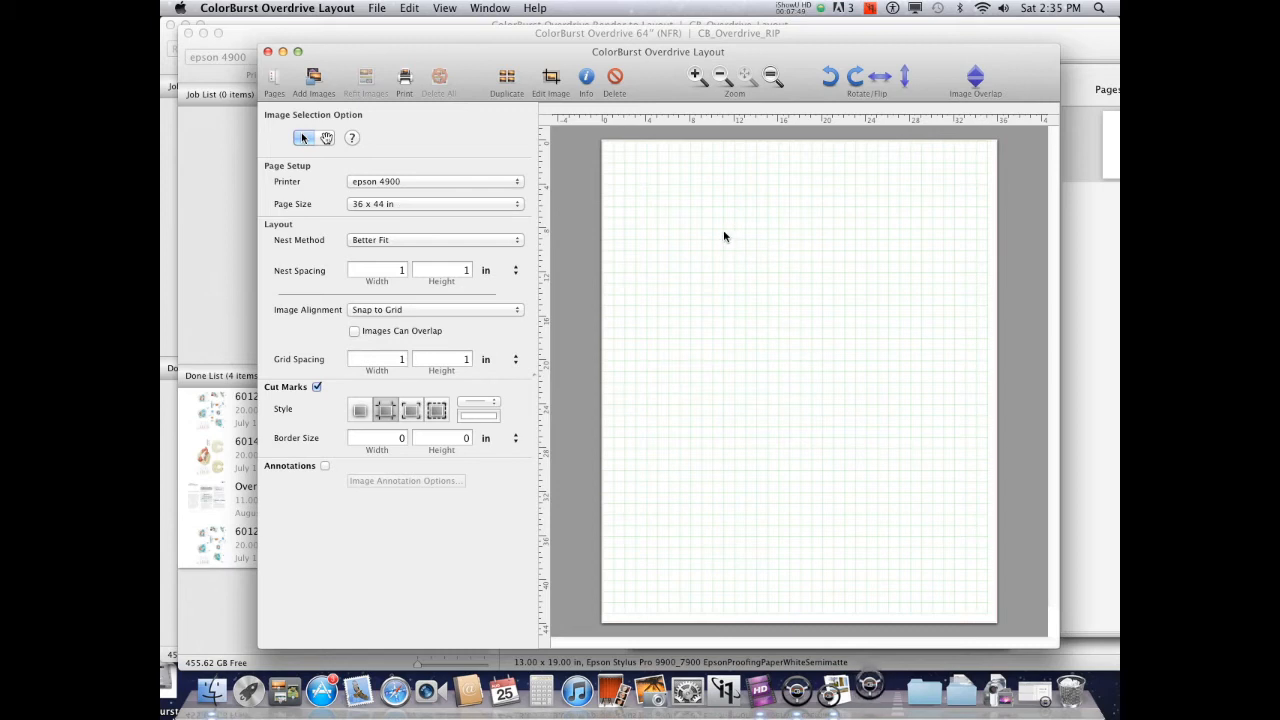
Select 36 x 44 in as the layout page size
left_click(396, 204)
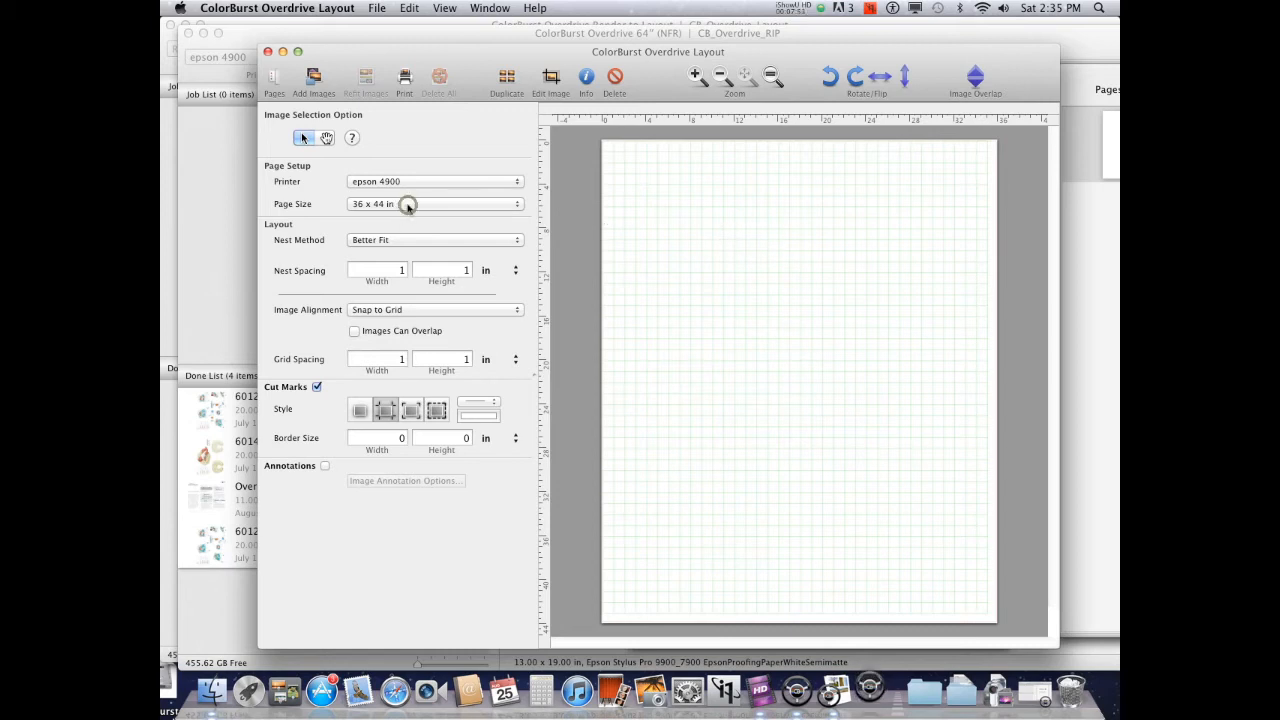
mouse_move(408, 206)
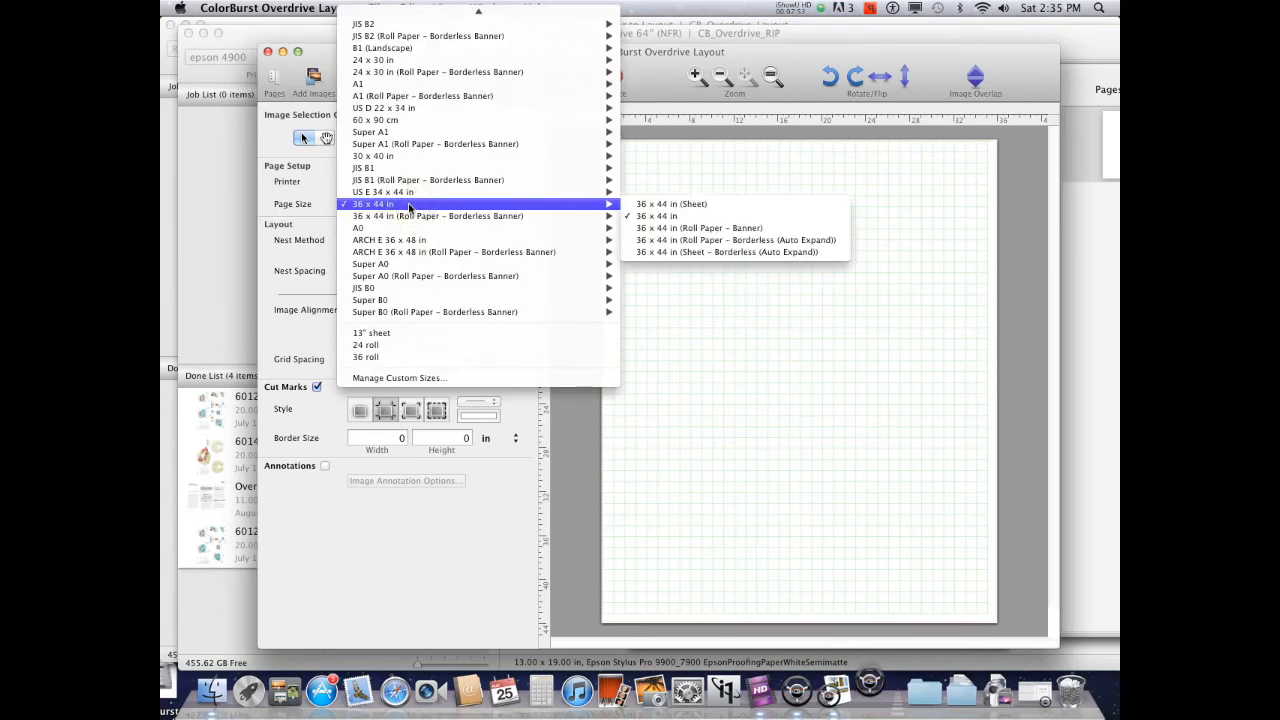
left_click(408, 205)
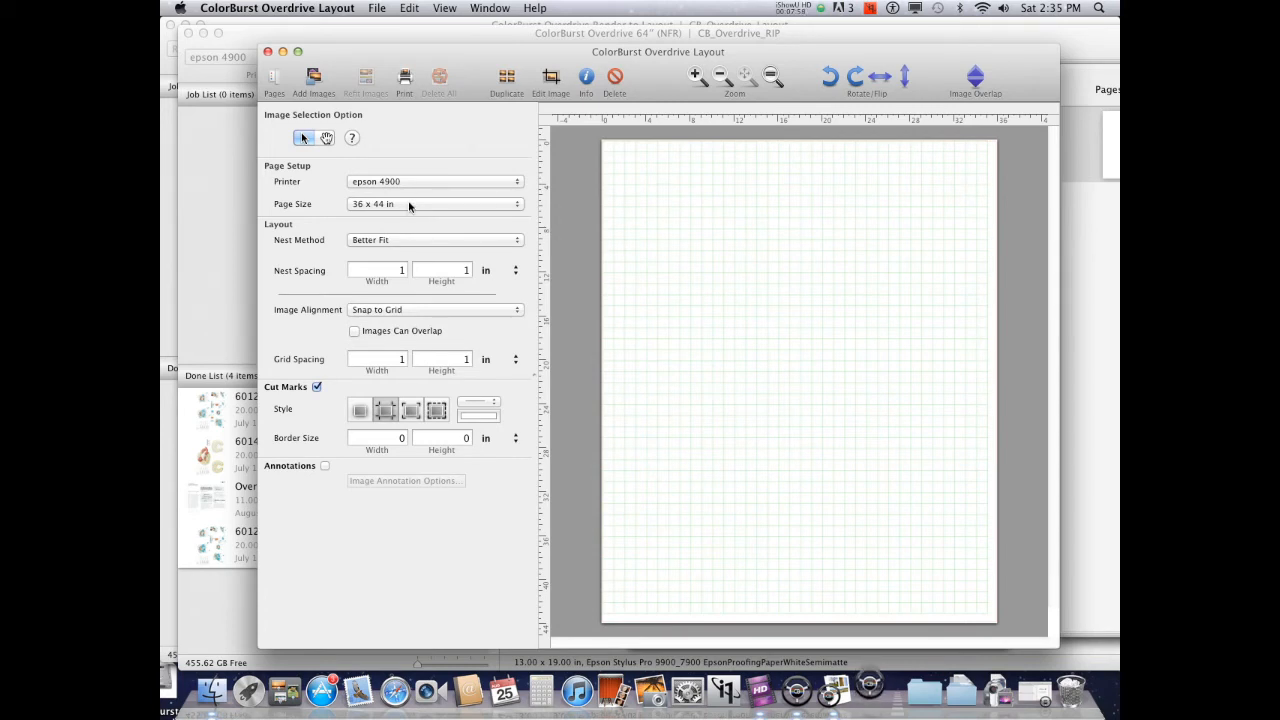
left_click(408, 204)
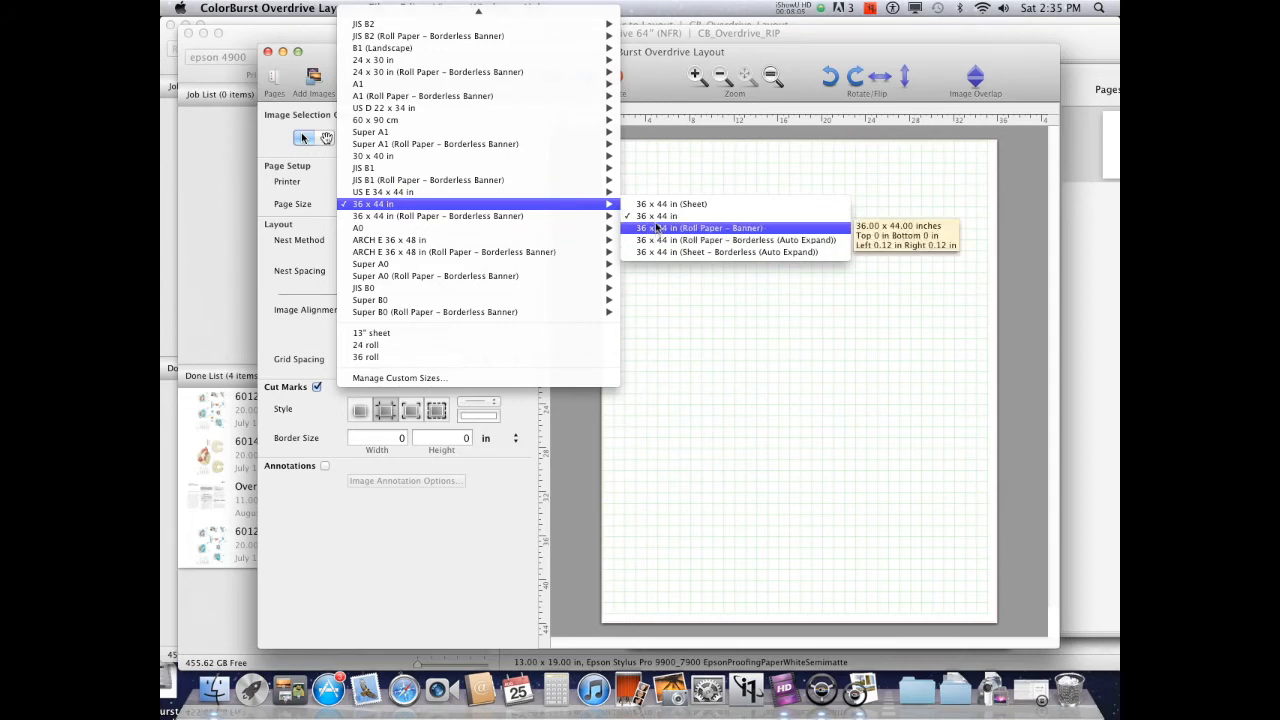
left_click(640, 216)
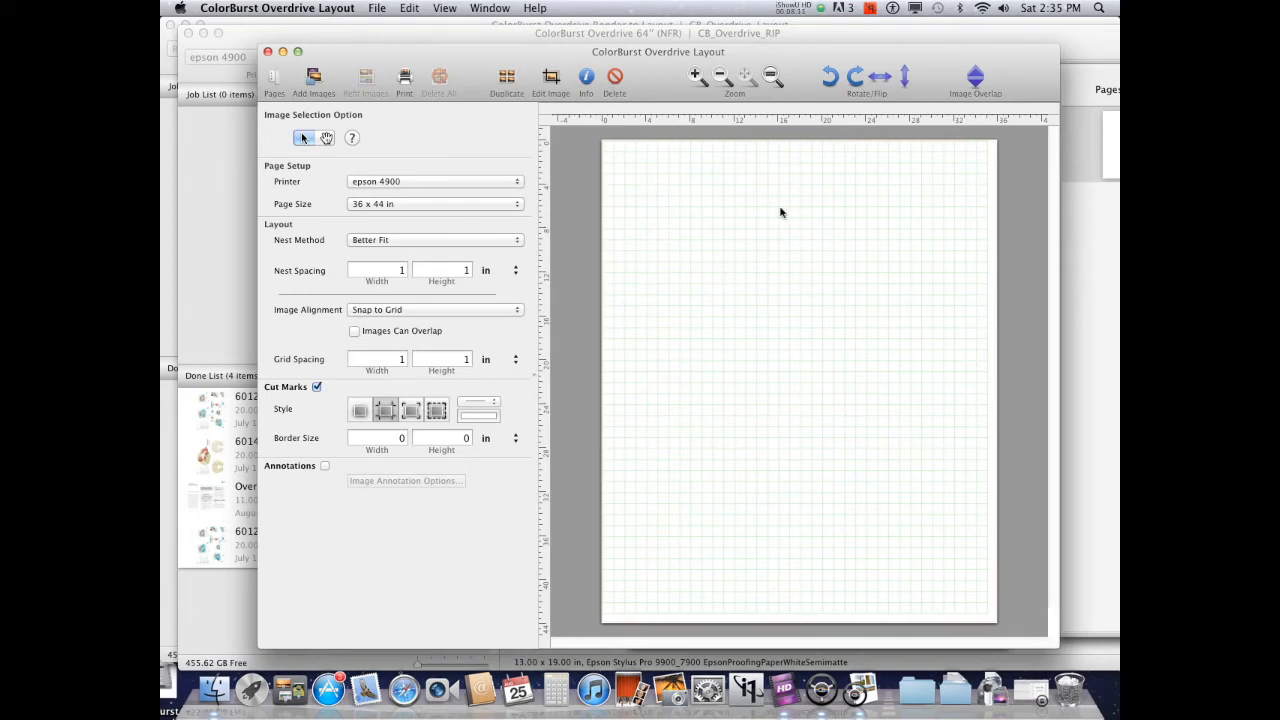
Check the Done list of rendered garden images in the render window
left_click_drag(470, 55, 768, 59)
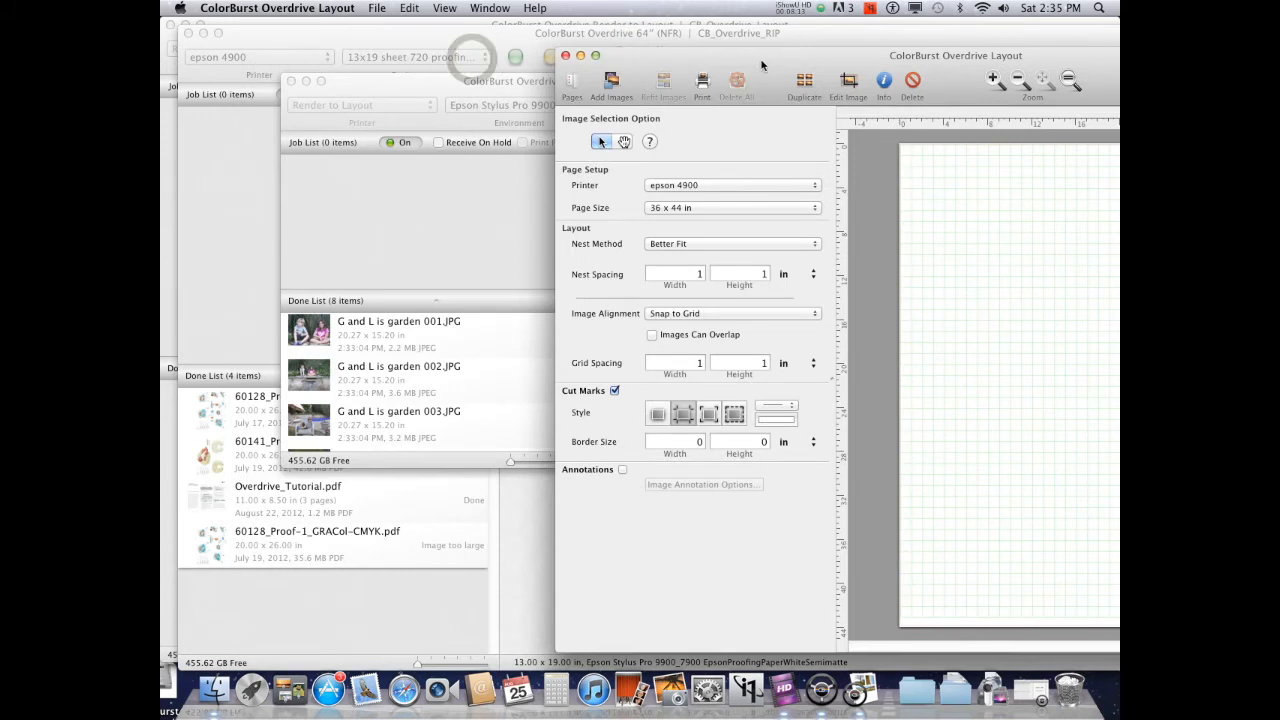
left_click(471, 213)
scroll(586, 340, "down", 1)
scroll(586, 340, "down", 5)
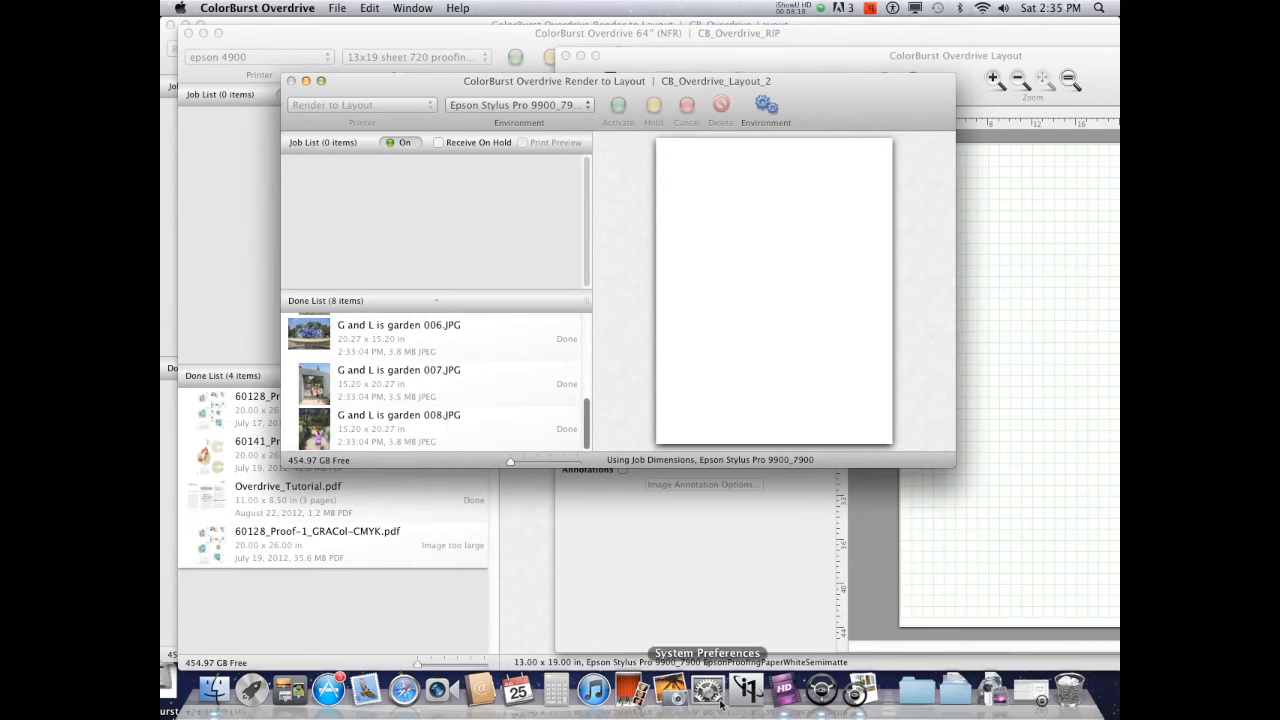
left_click(1021, 327)
left_click_drag(846, 58, 528, 28)
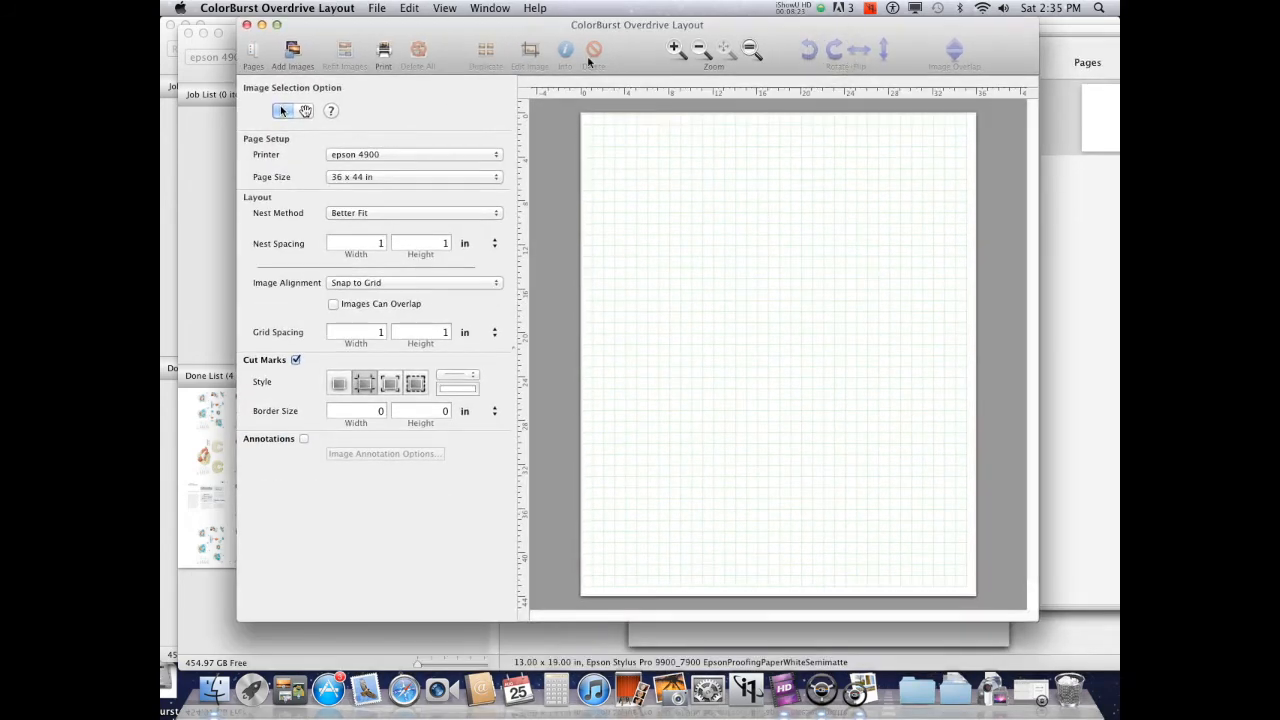
Add all eight garden .layout files from the semimatte white 720 folder to the layout page
left_click(291, 65)
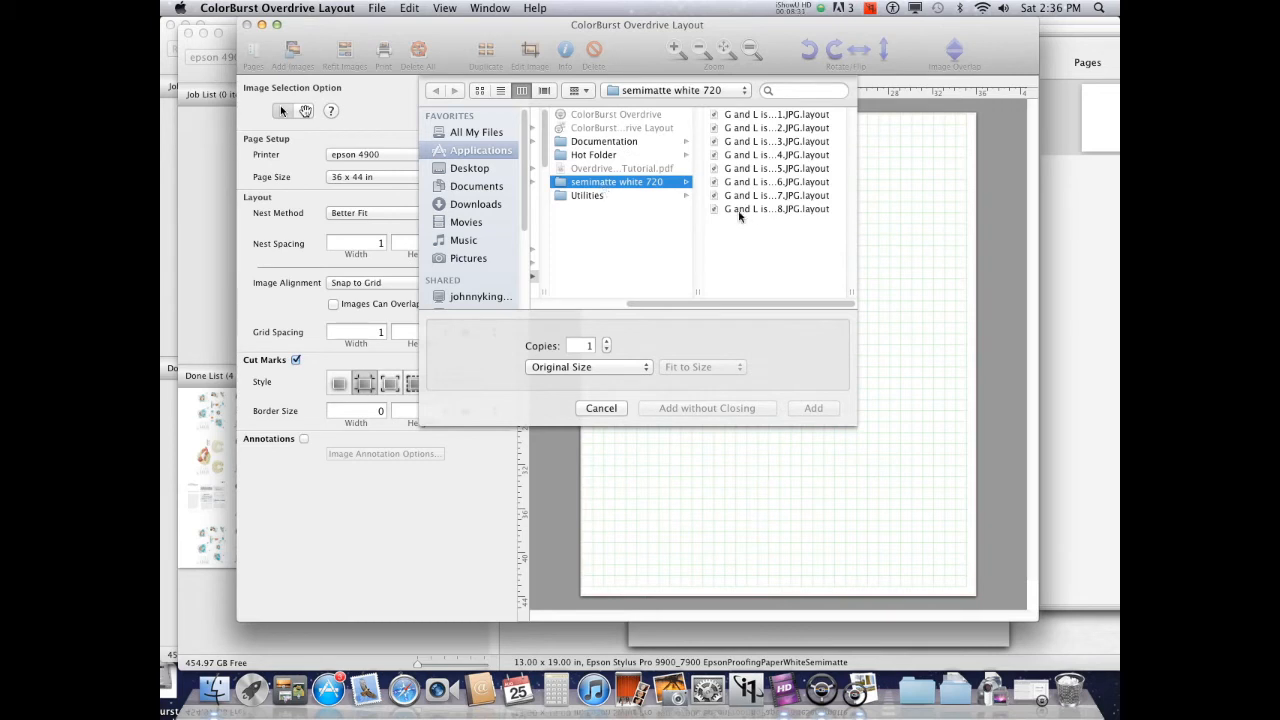
left_click(738, 210, "shift")
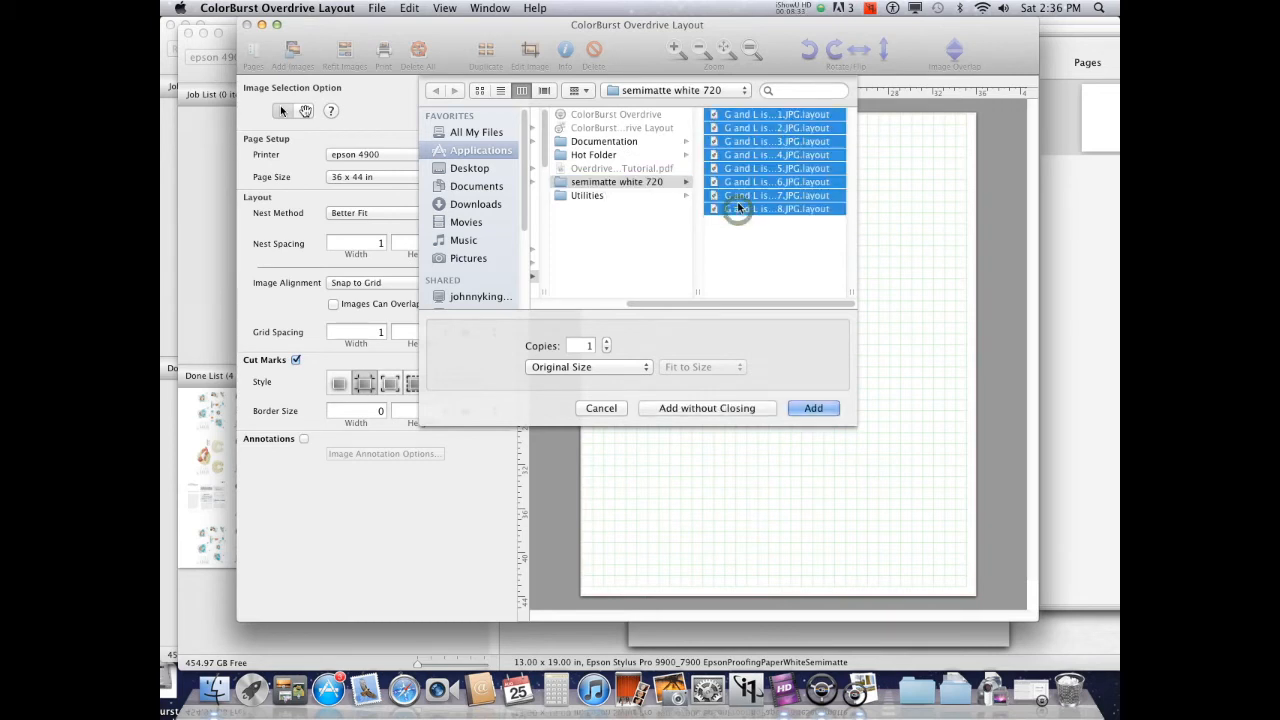
left_click(809, 410)
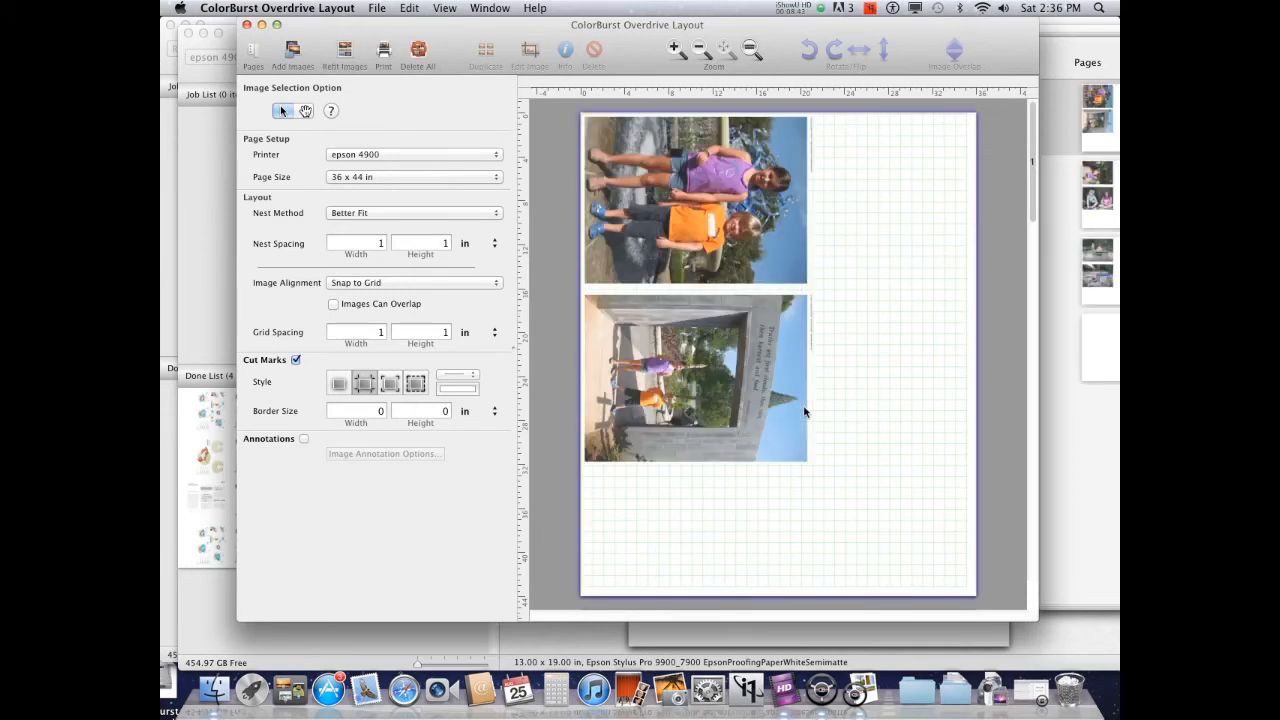
Set the nest spacing width and height to 0.5 in
left_click(999, 50)
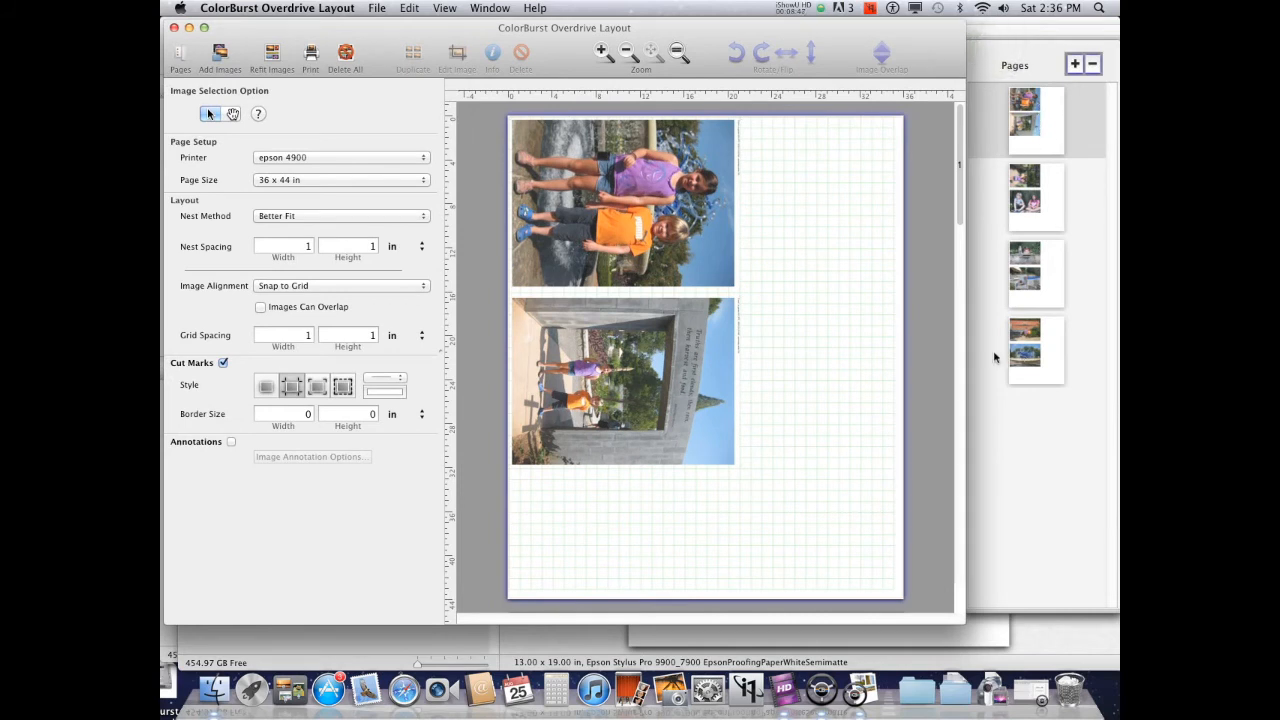
mouse_move(670, 35)
left_mouse_down()
mouse_move(725, 37)
mouse_move(669, 32)
left_mouse_up()
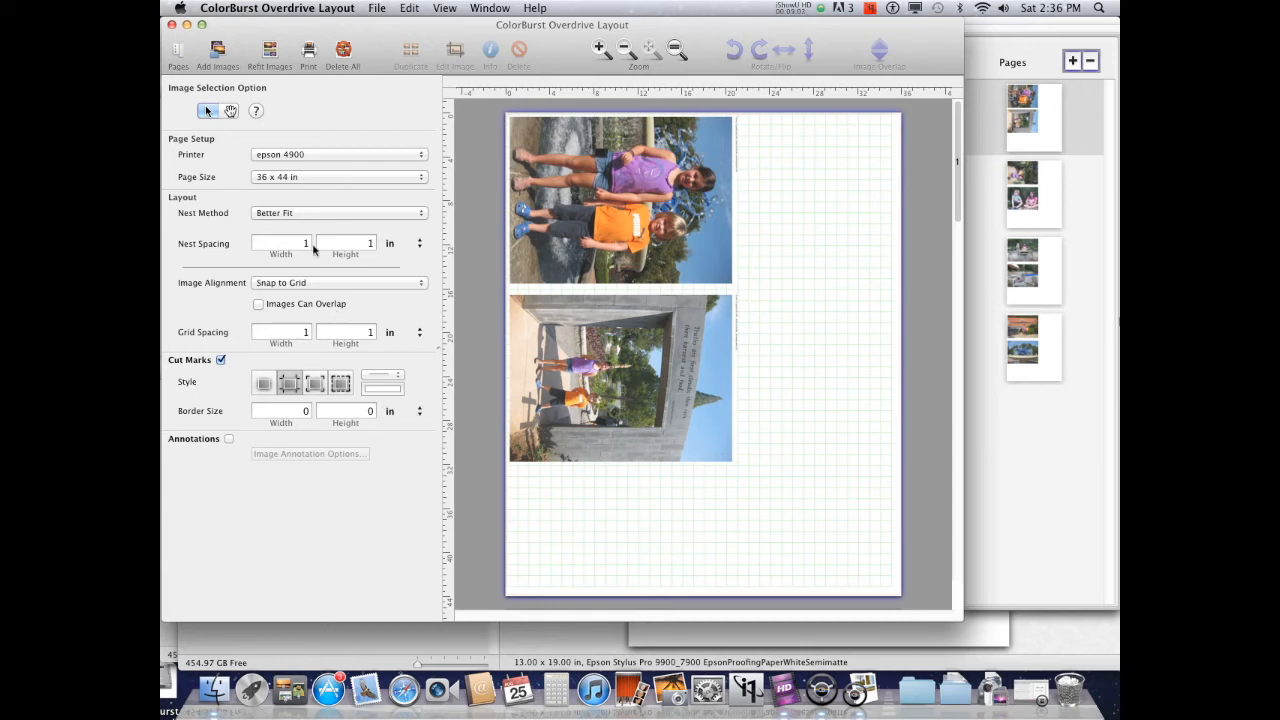
left_click(347, 245)
left_click(314, 244)
left_click(341, 243)
key("BackSpace")
type("0.5")
key("Tab")
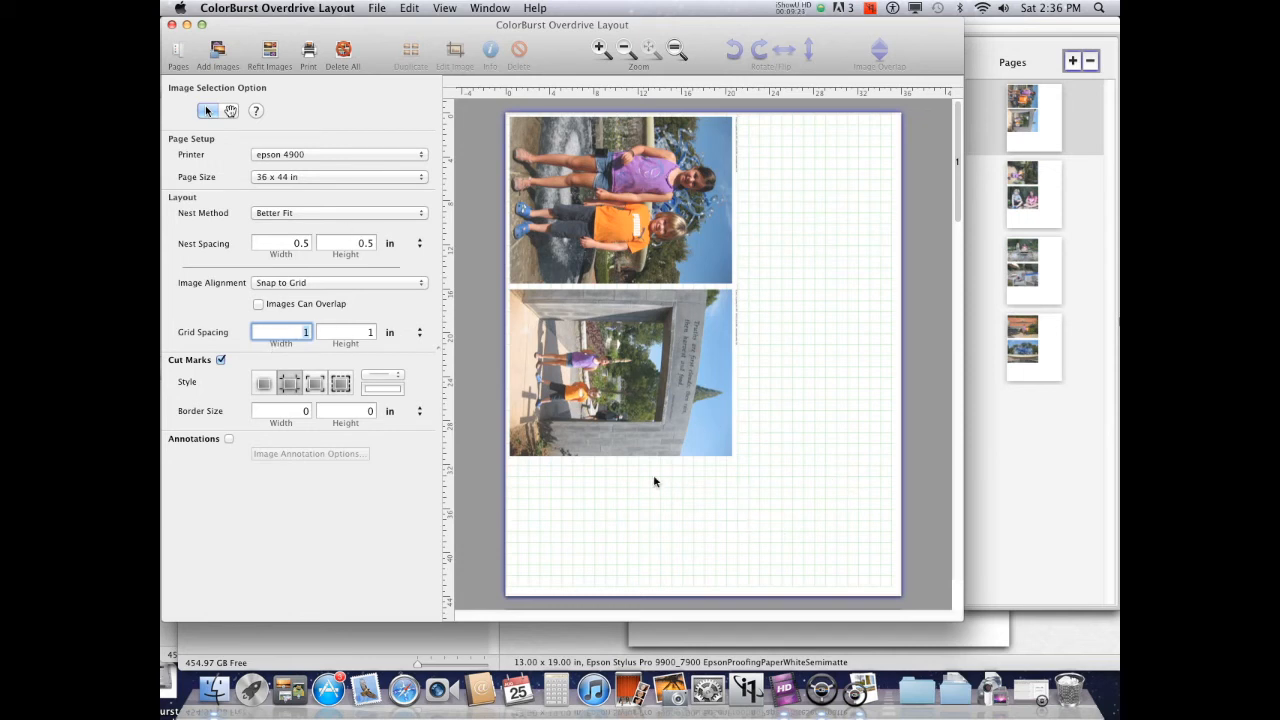
Set the grid spacing width and height to 10 in
left_click(300, 333)
type("0")
left_click(368, 333)
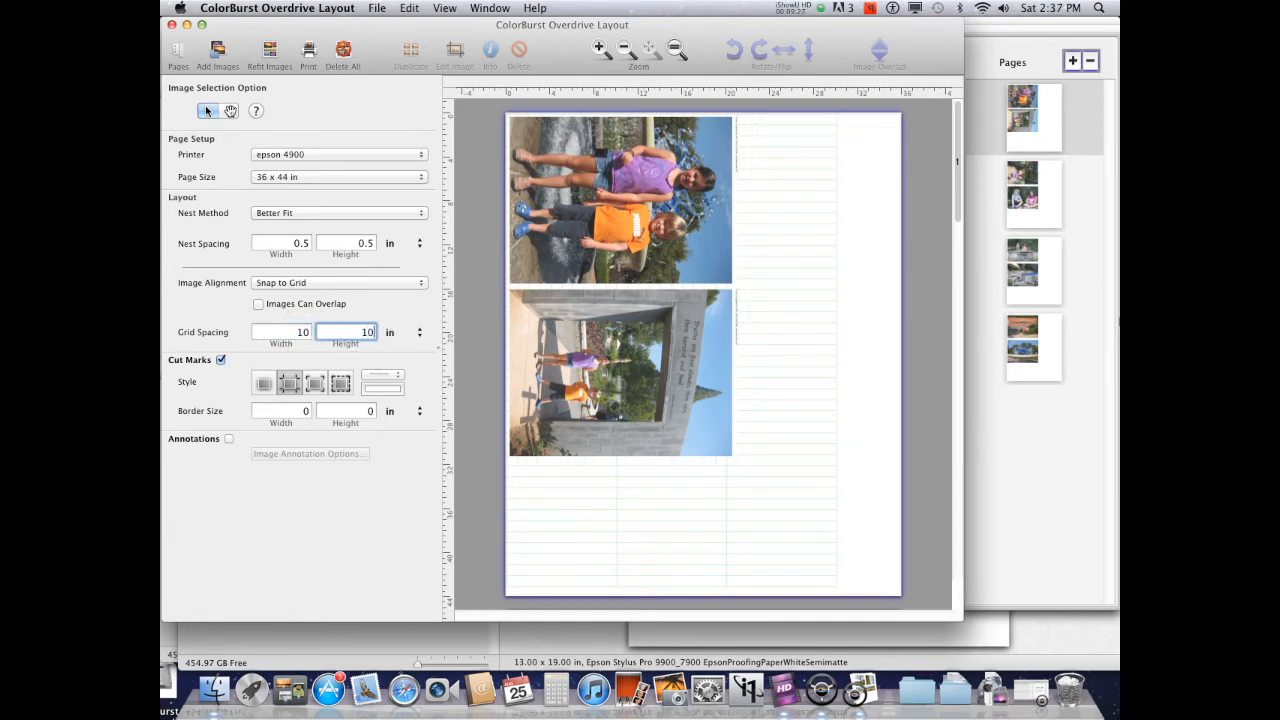
type("0")
key("Tab")
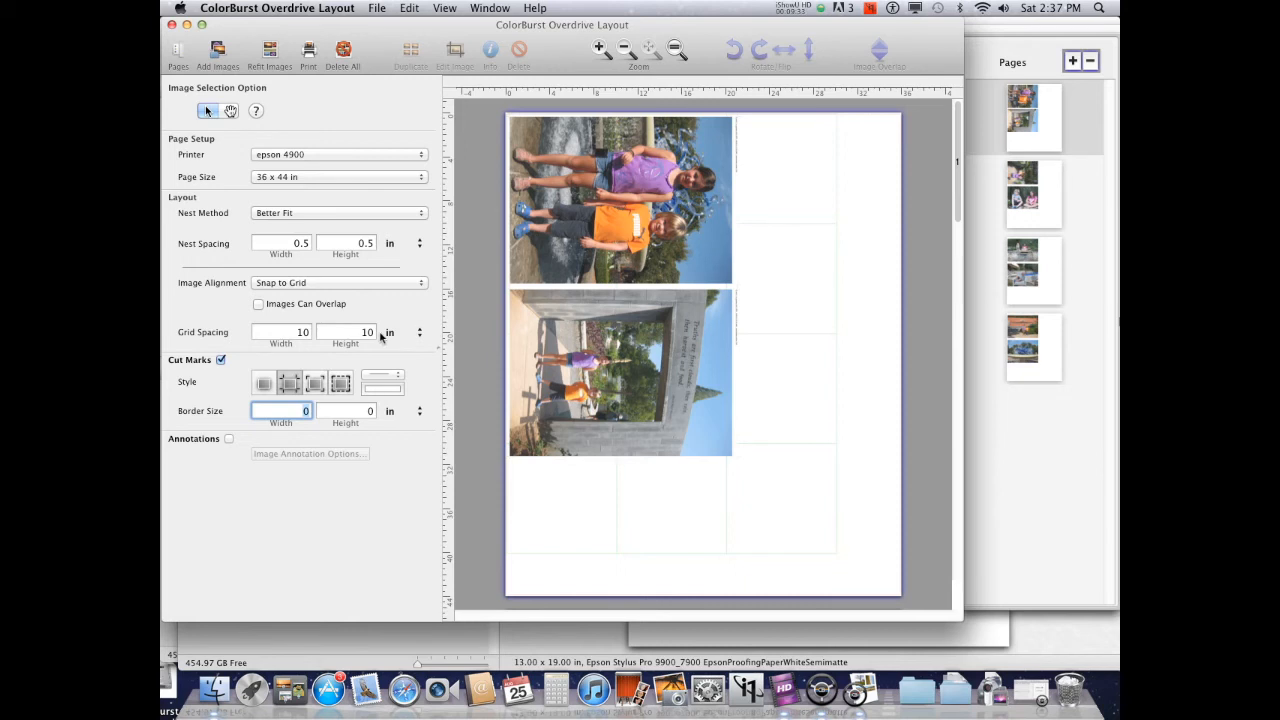
Keep cut marks enabled and choose the second cut mark style
left_click(221, 360)
left_click(221, 360)
left_click(288, 382)
left_click(341, 382)
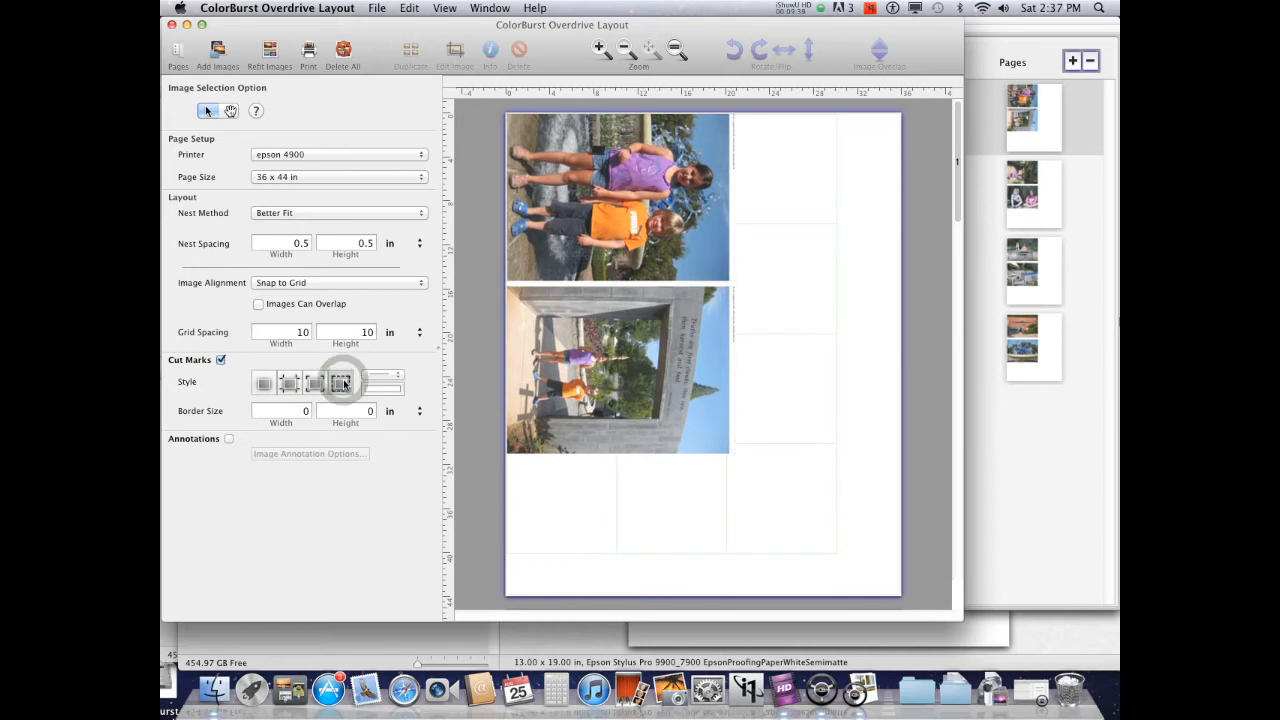
left_click(288, 383)
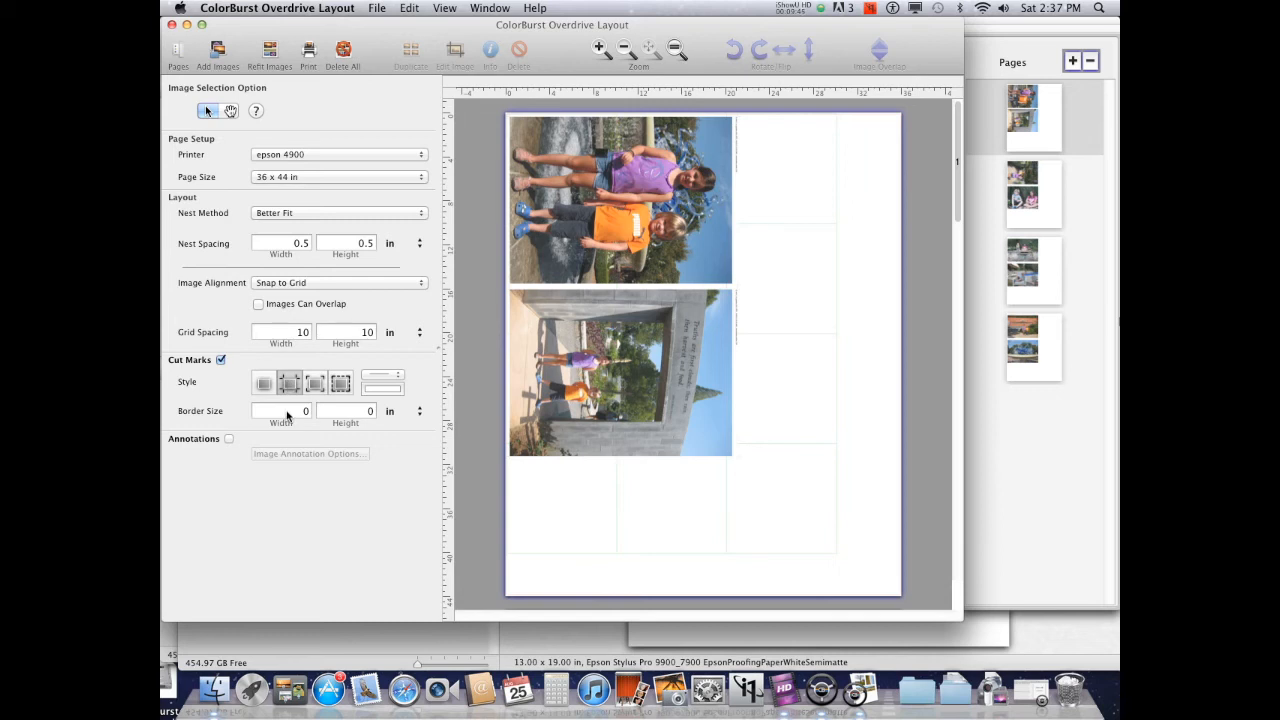
left_click(287, 415)
left_click(311, 448)
Scale the garden 005 photo to 50% in its image editor
left_click(645, 205)
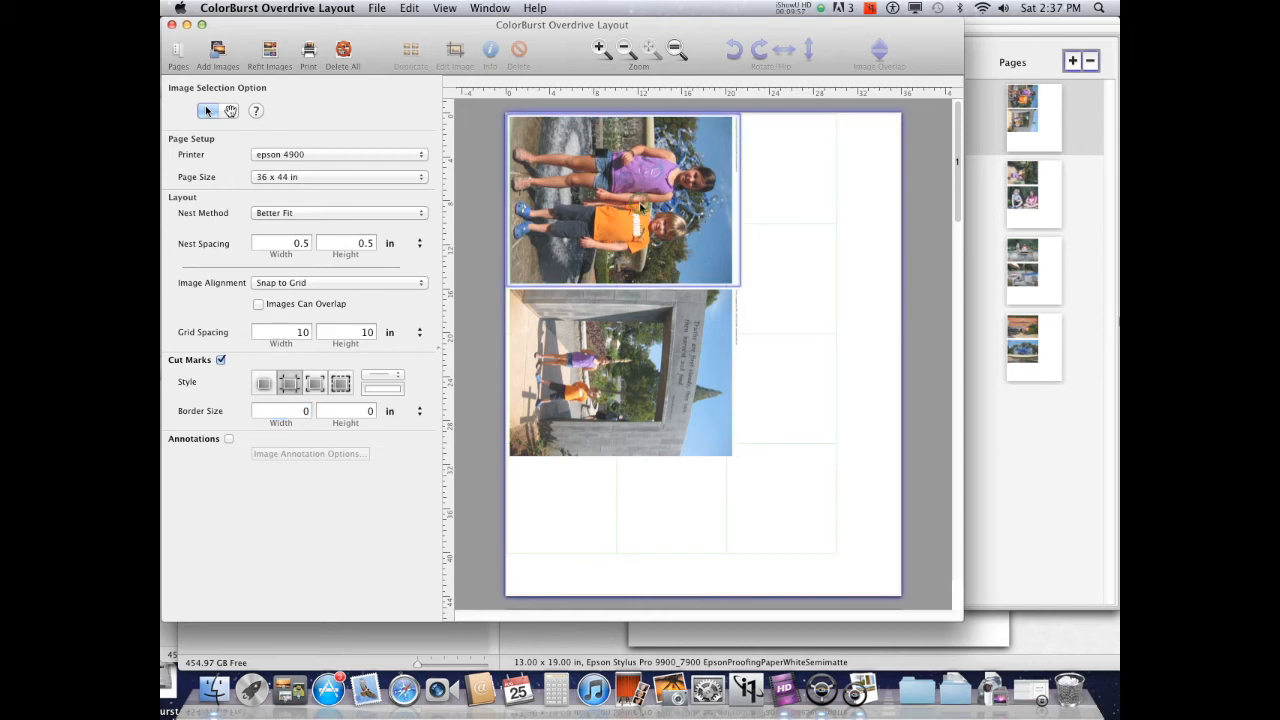
double_click(638, 205)
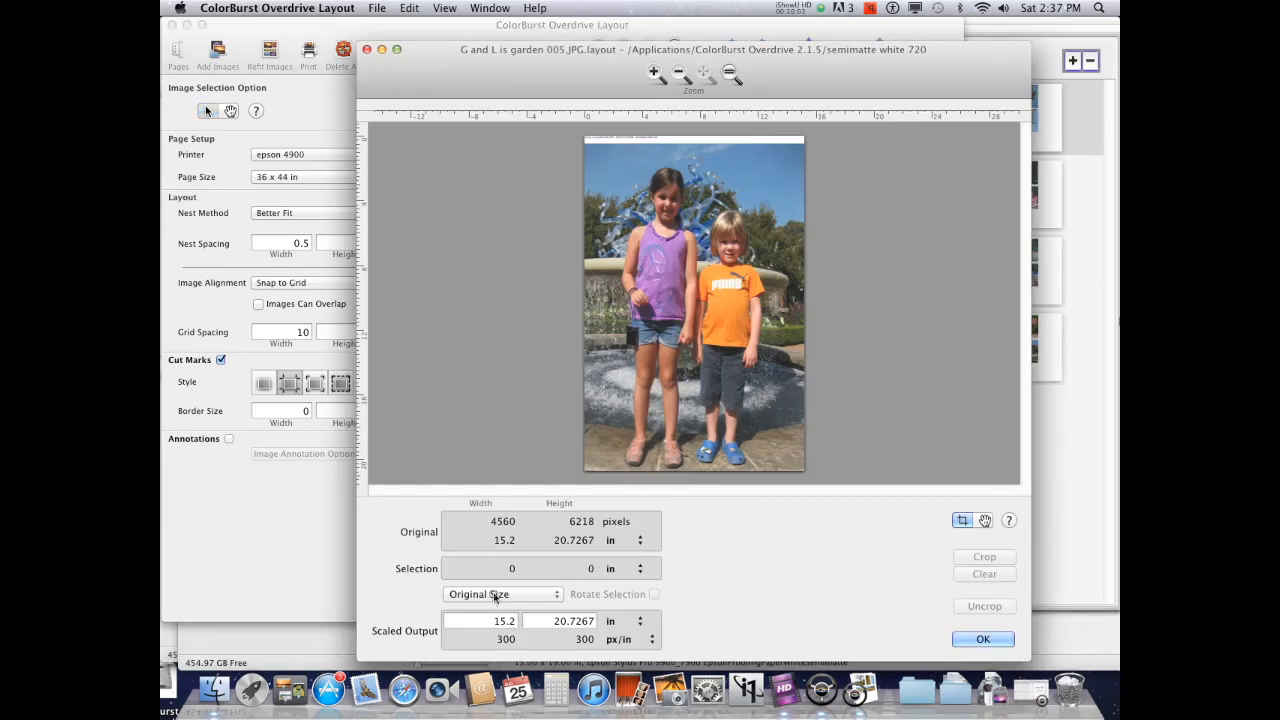
left_click(494, 594)
left_click(488, 610)
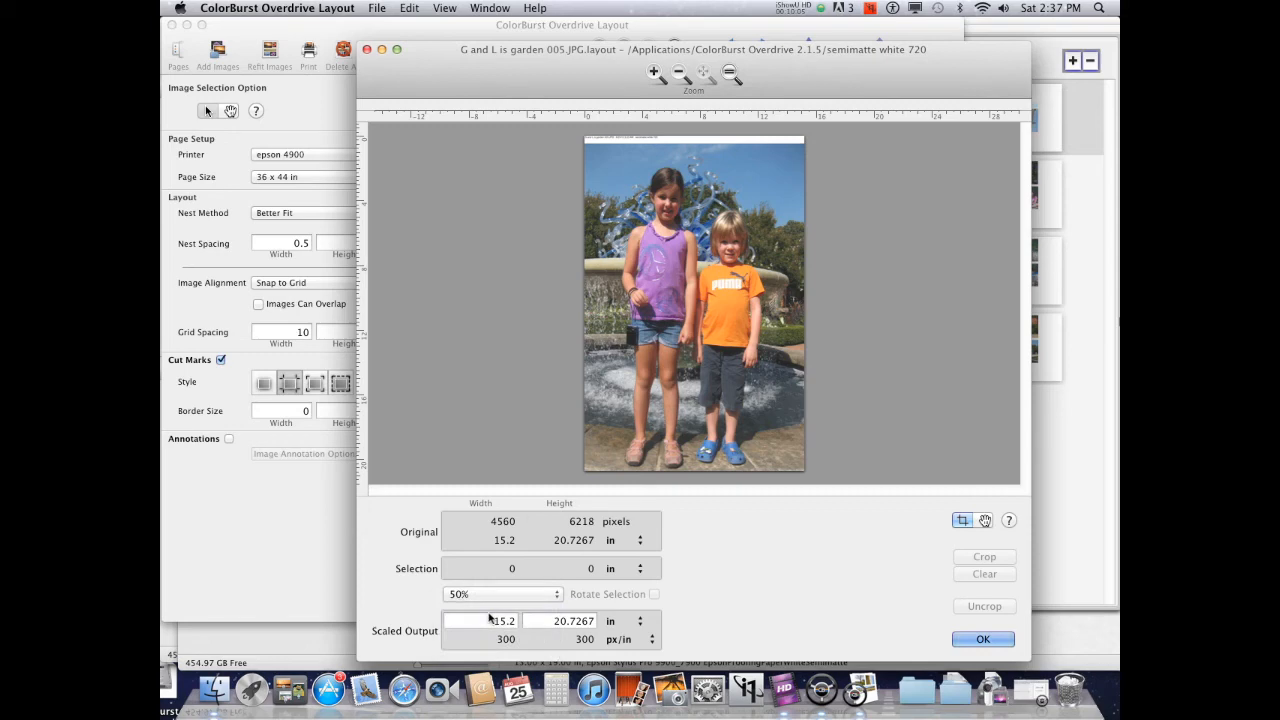
left_click(983, 639)
Scale the garden 007 photo to 50% in its image editor
double_click(687, 331)
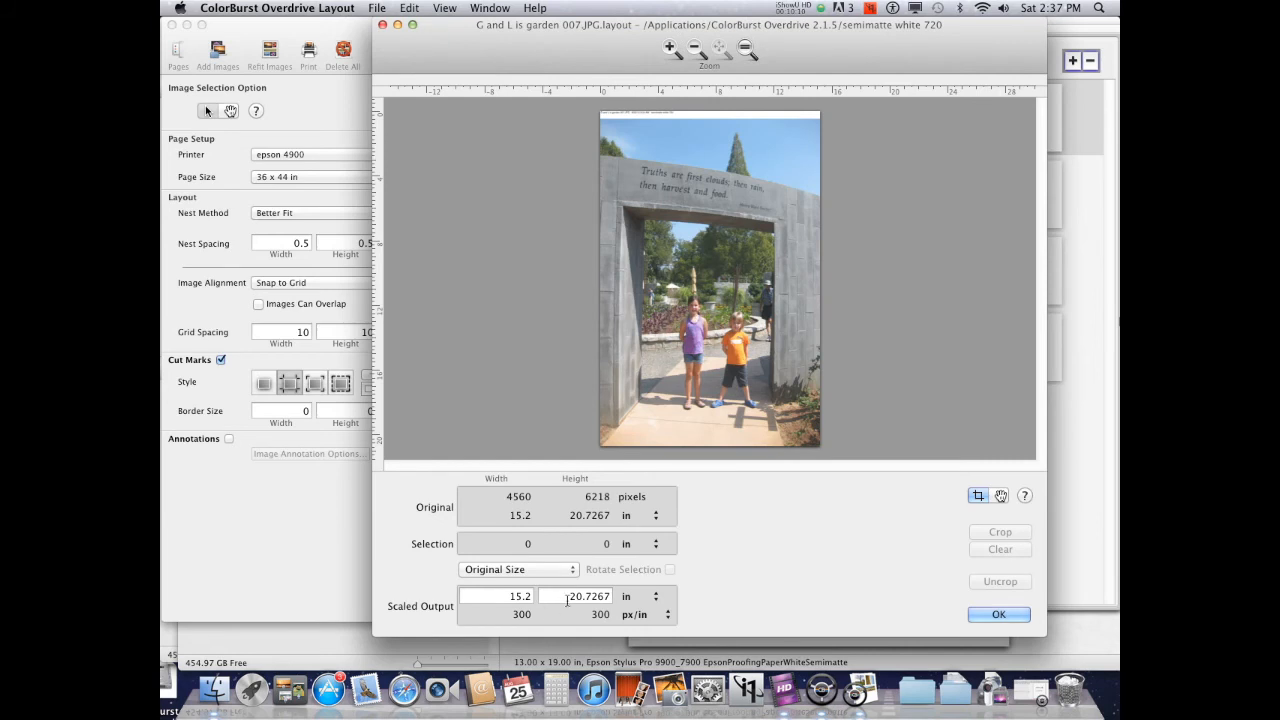
left_click(518, 569)
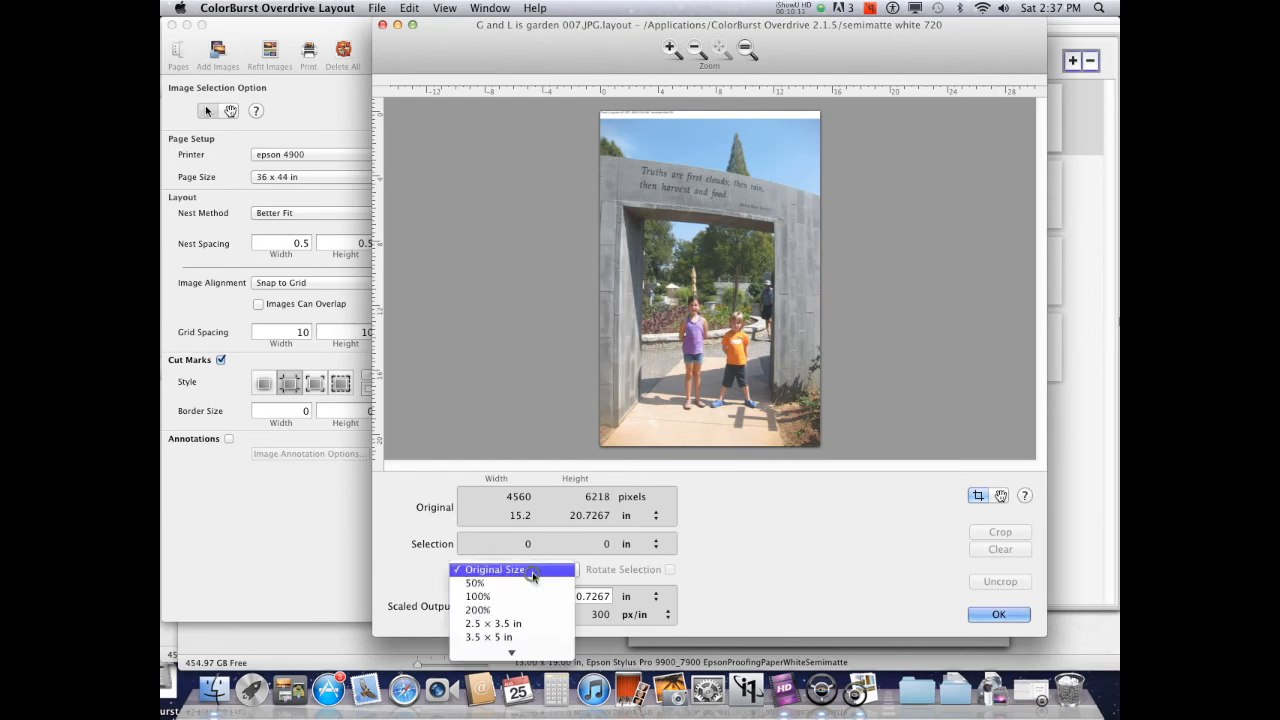
left_click(505, 587)
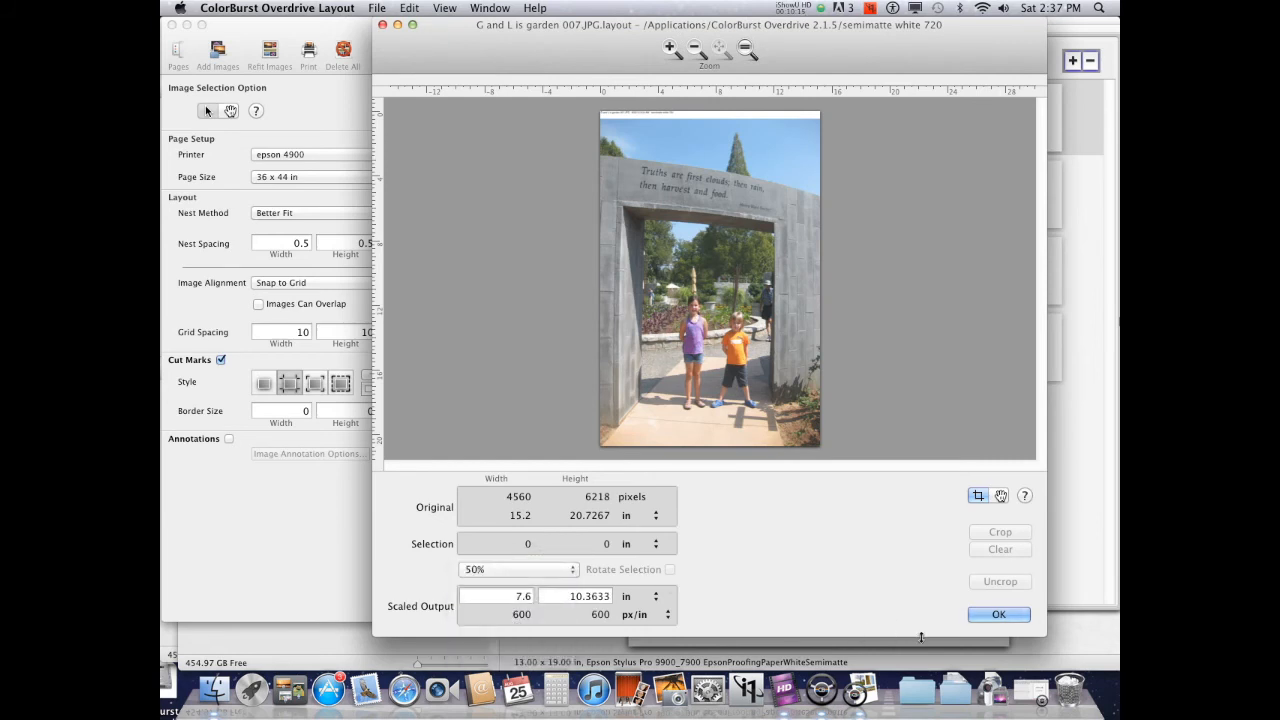
left_click(992, 613)
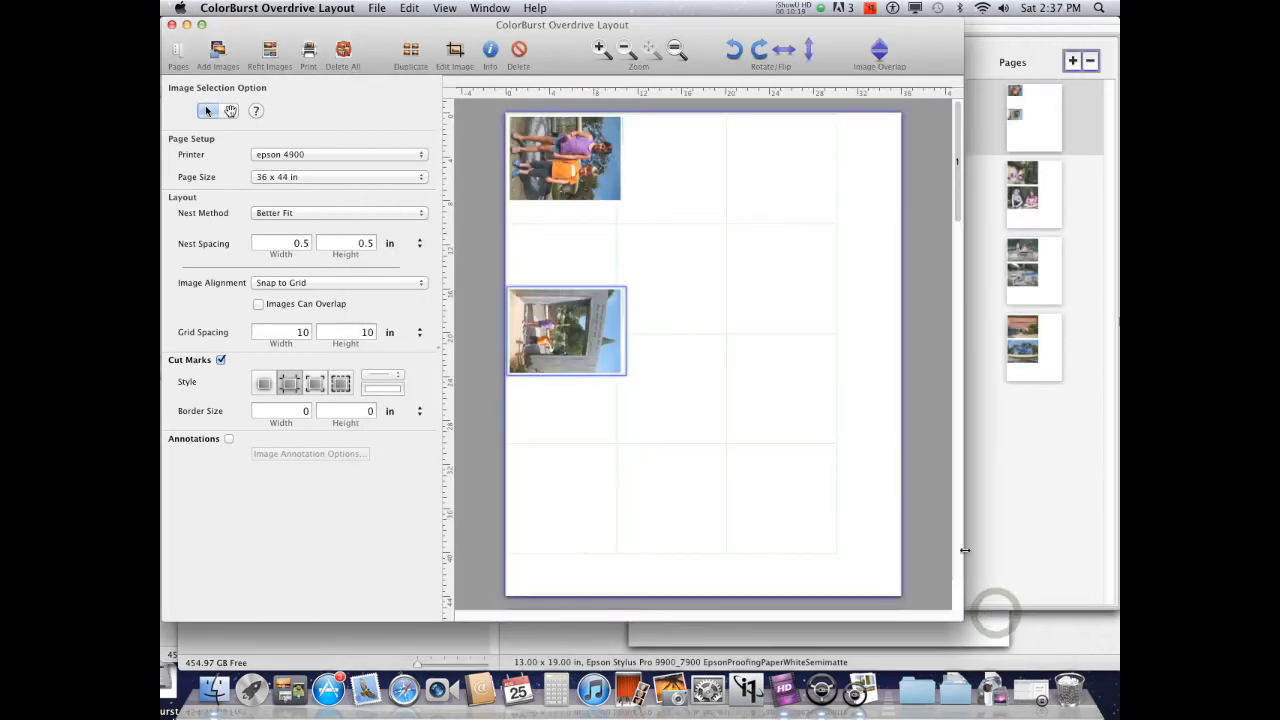
Move the garden 007 photo beneath the first photo and set the nest method to Fewer Cuts
left_click_drag(580, 336, 654, 280)
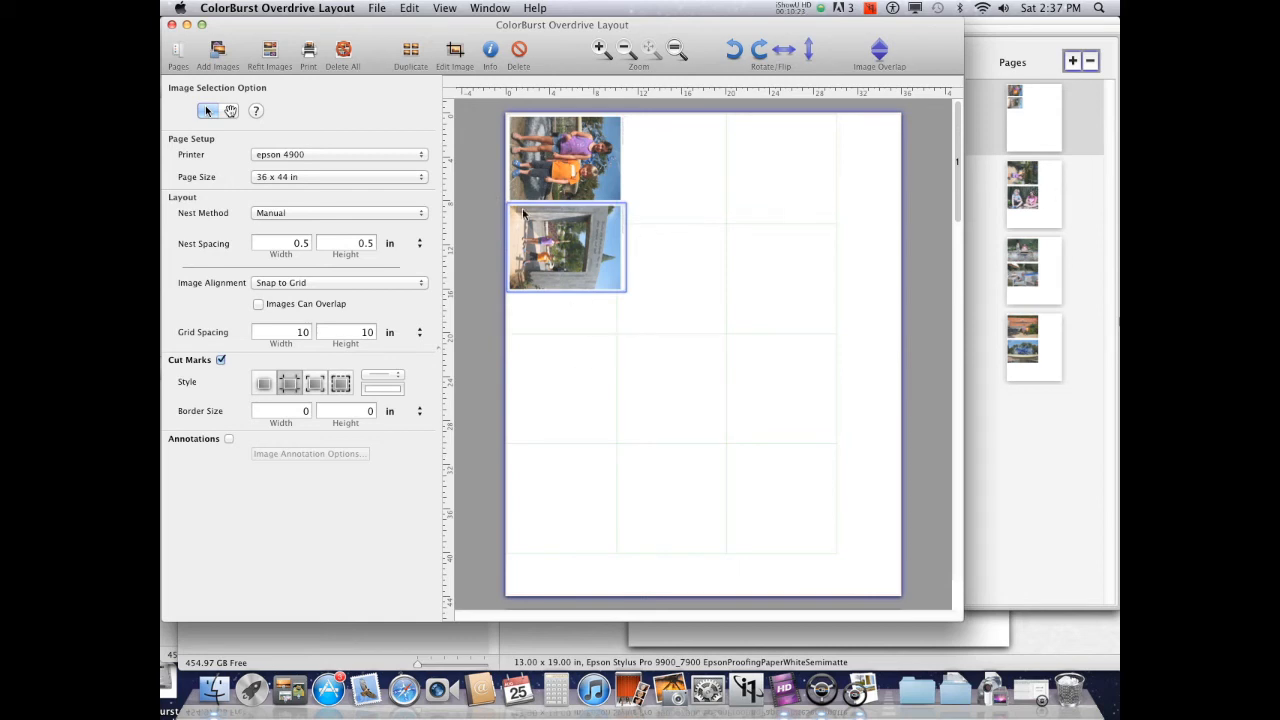
left_click(295, 214)
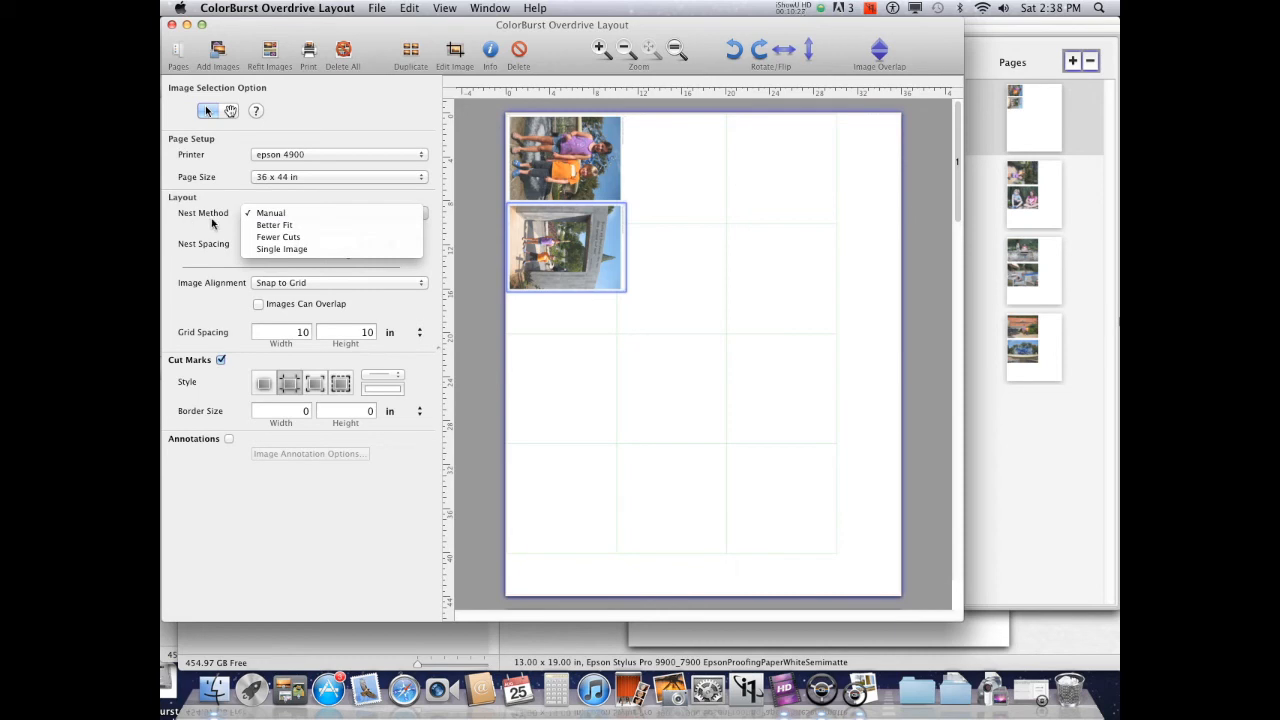
left_click(313, 240)
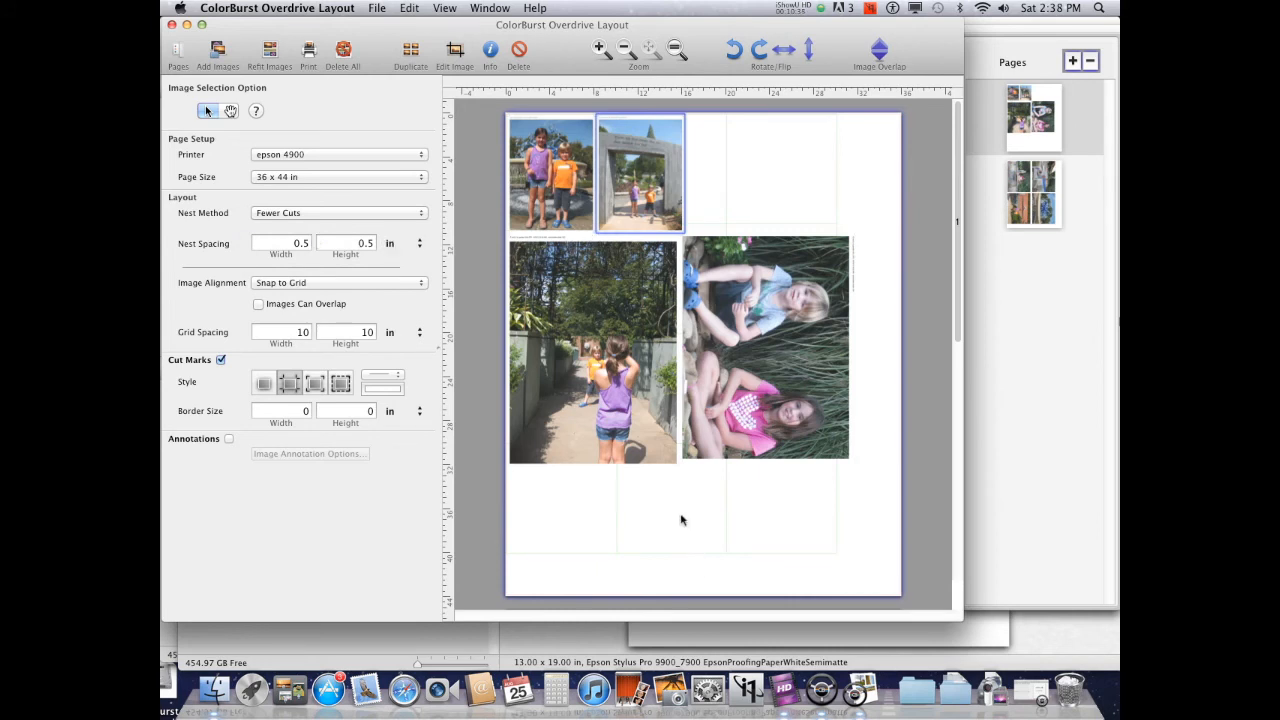
Scale the garden 001 photo to 50% in its image editor
left_click(753, 356)
double_click(753, 357)
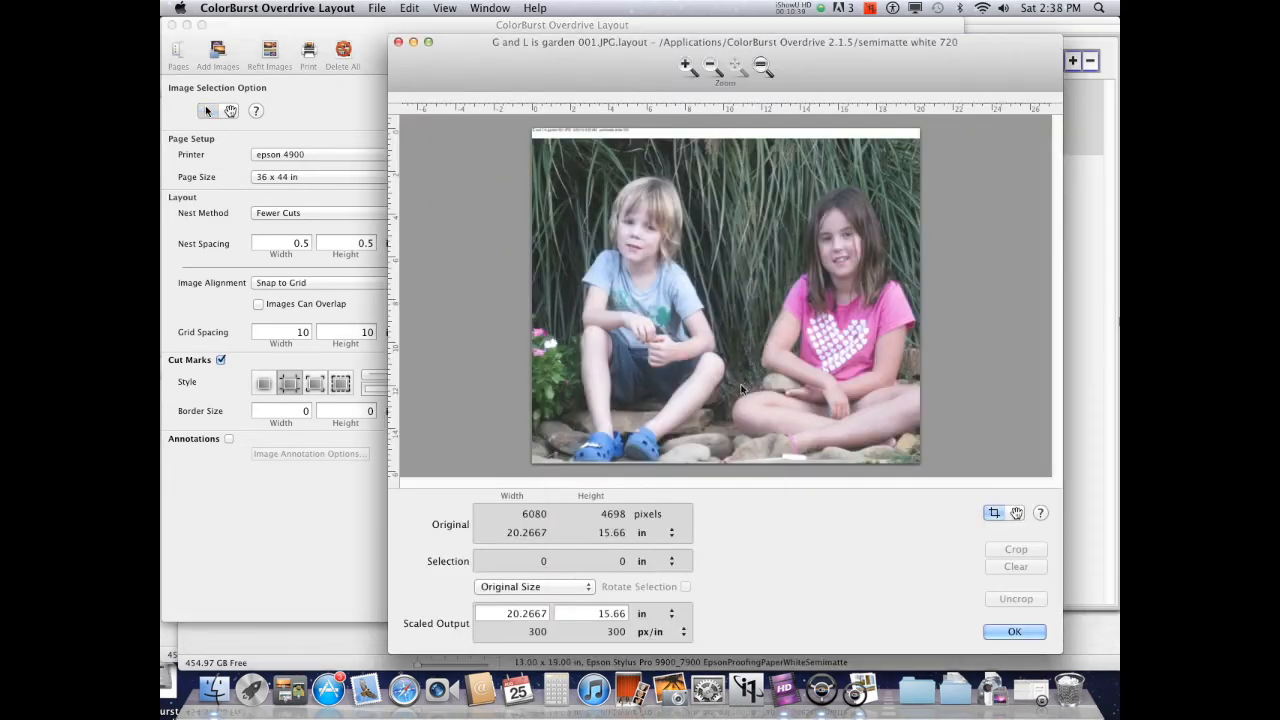
left_click(551, 588)
left_click(549, 600)
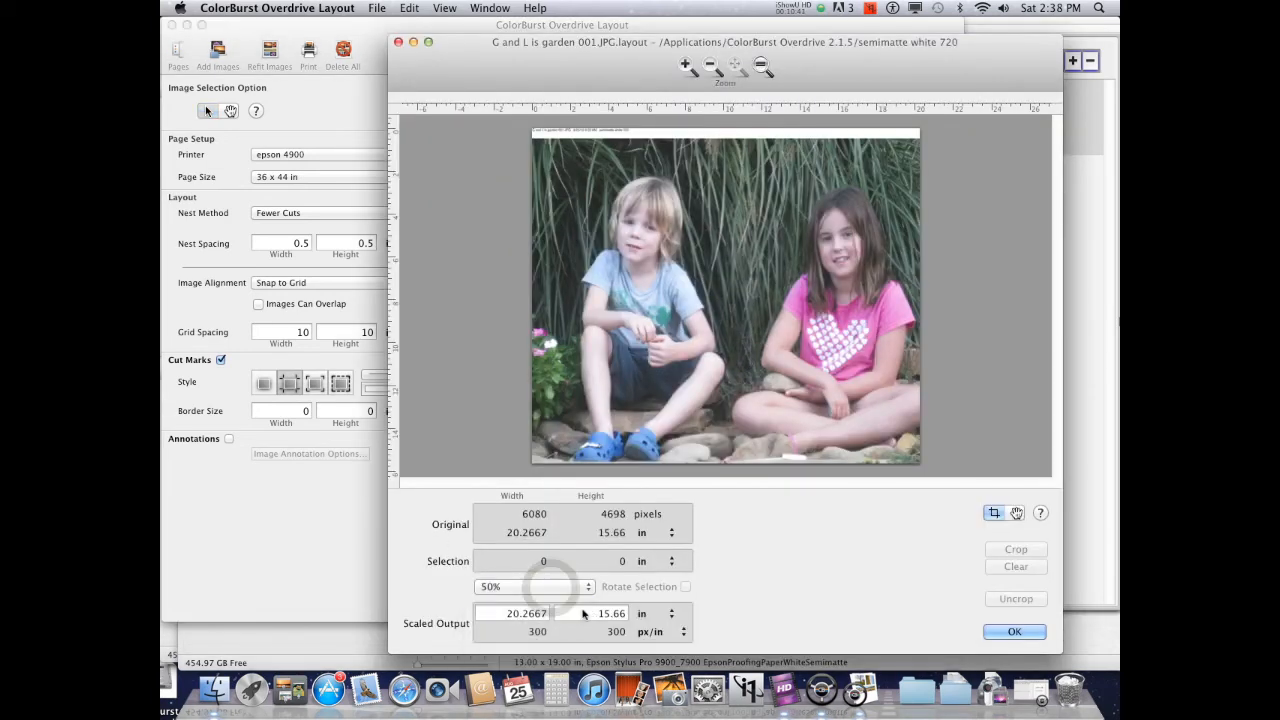
left_click(1014, 634)
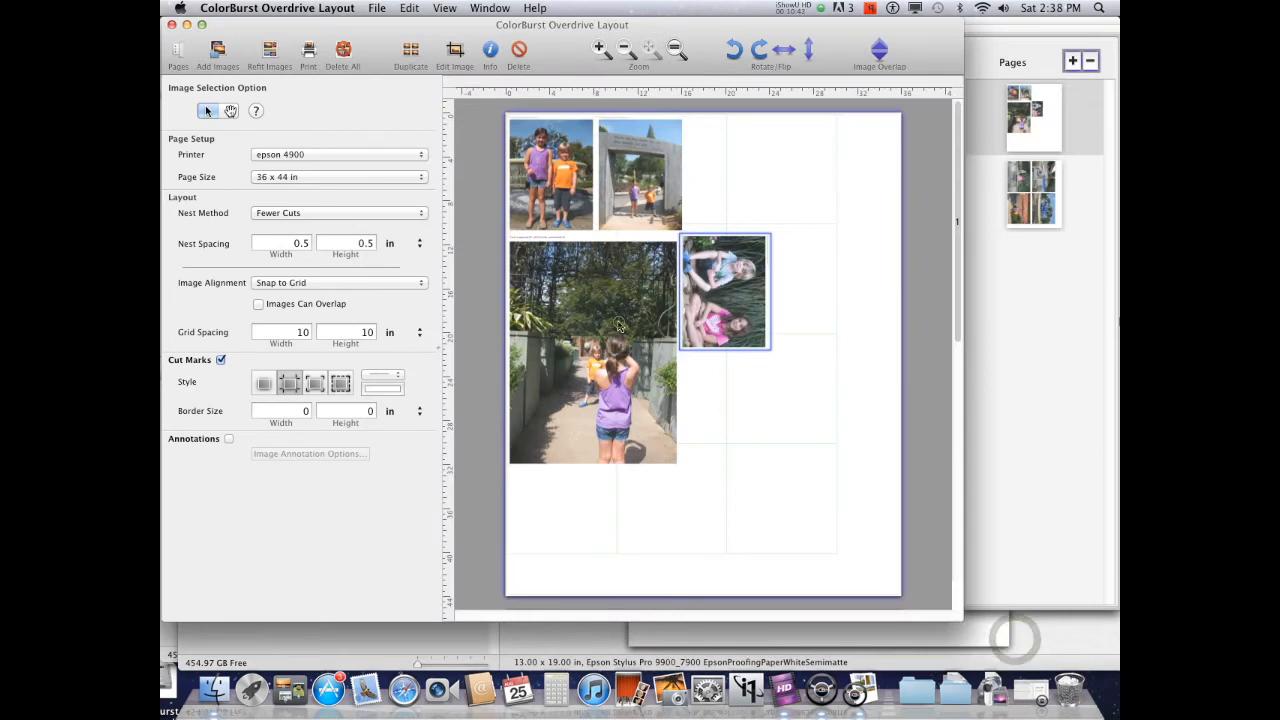
Scale the garden 008 photo to 50% in its image editor
double_click(614, 314)
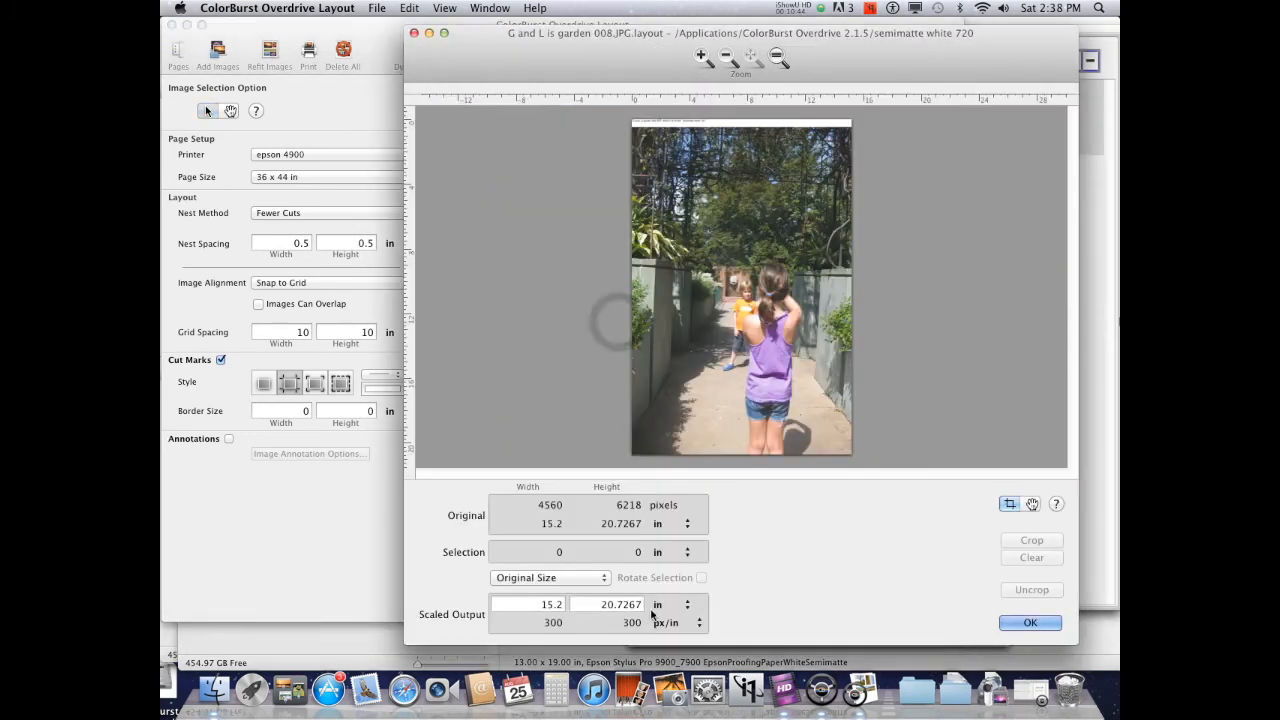
left_click(560, 577)
left_click(558, 597)
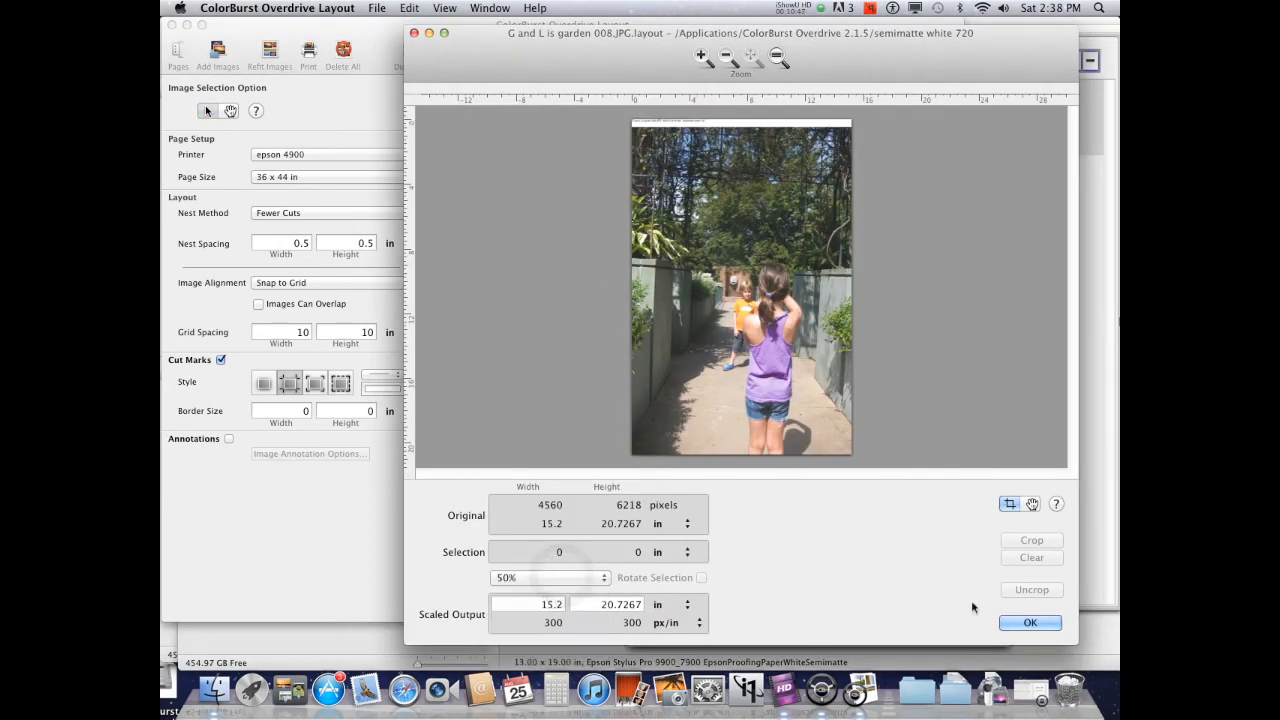
left_click(1030, 623)
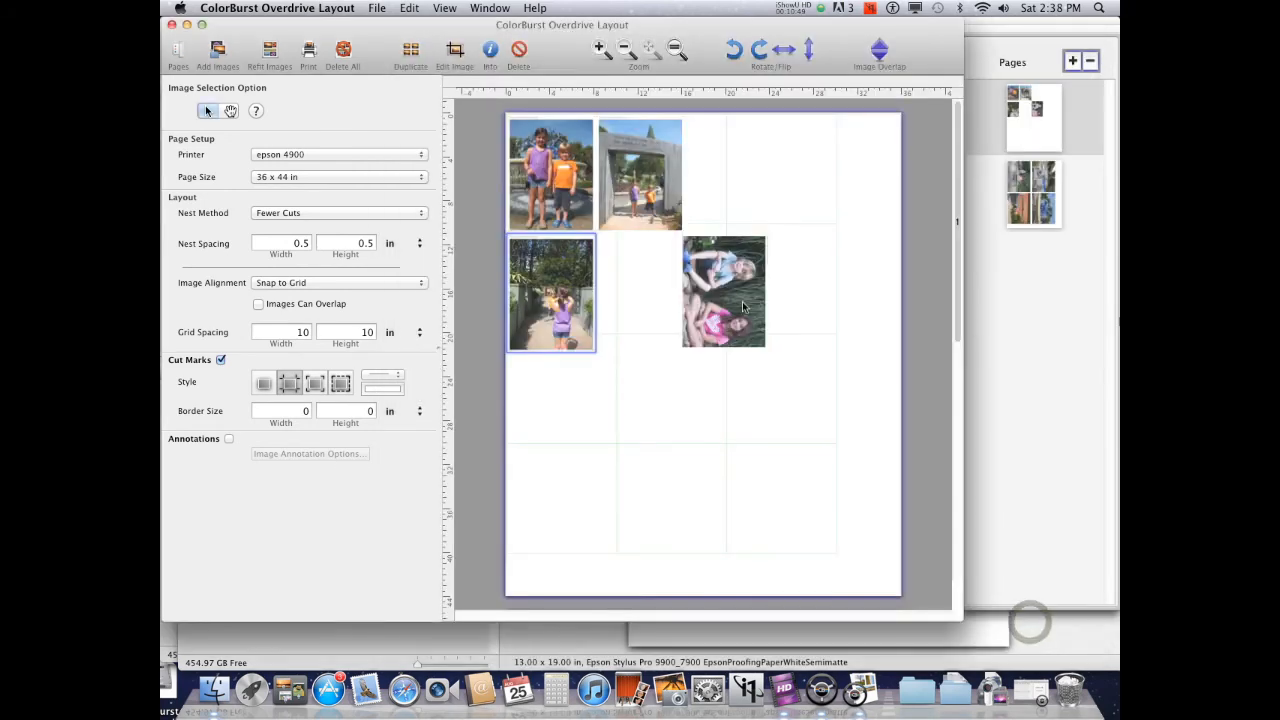
Reapply the nest method to repack the photos, then print the layout to the epson 4900 and close the print queue
left_click(283, 213)
left_click(275, 201)
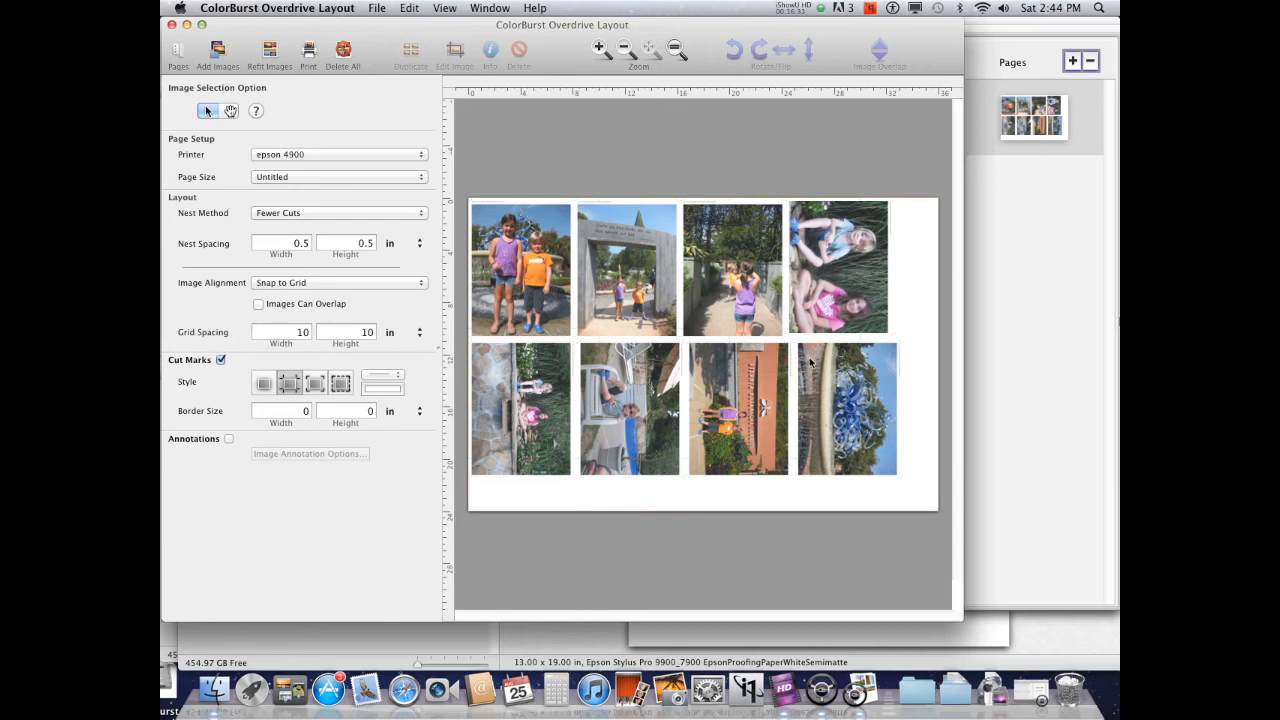
left_click(313, 55)
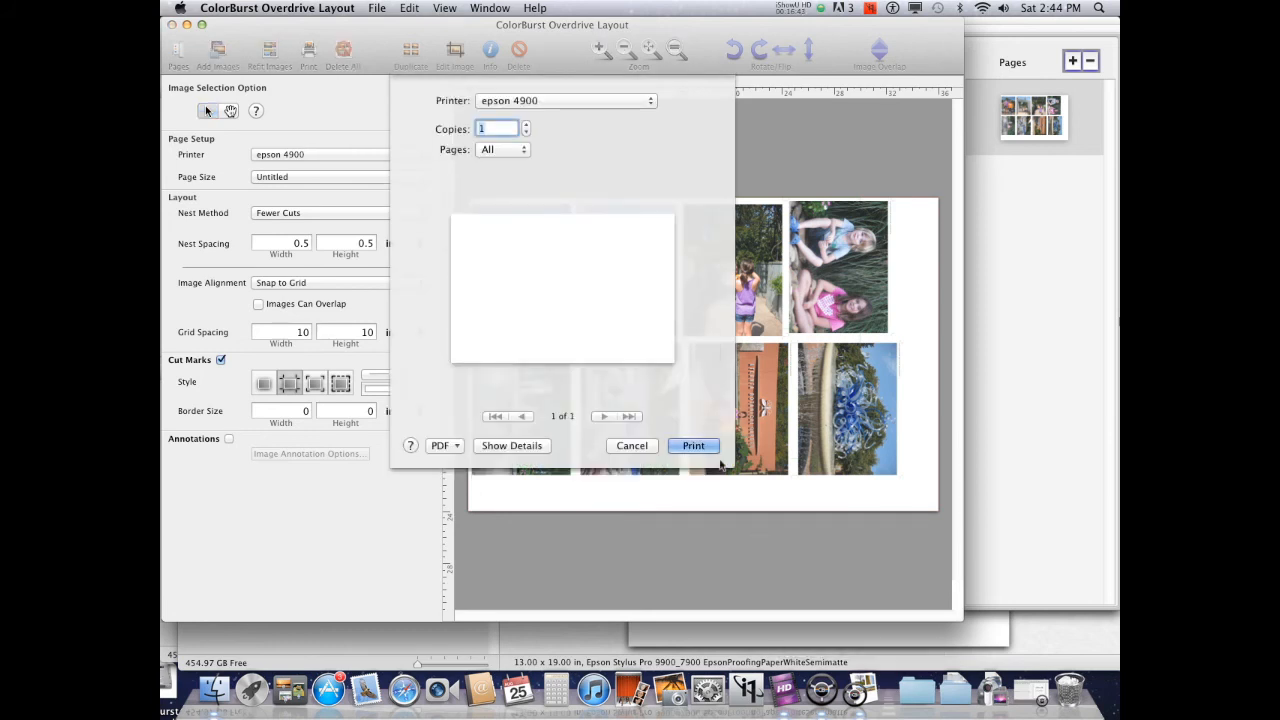
left_click(699, 449)
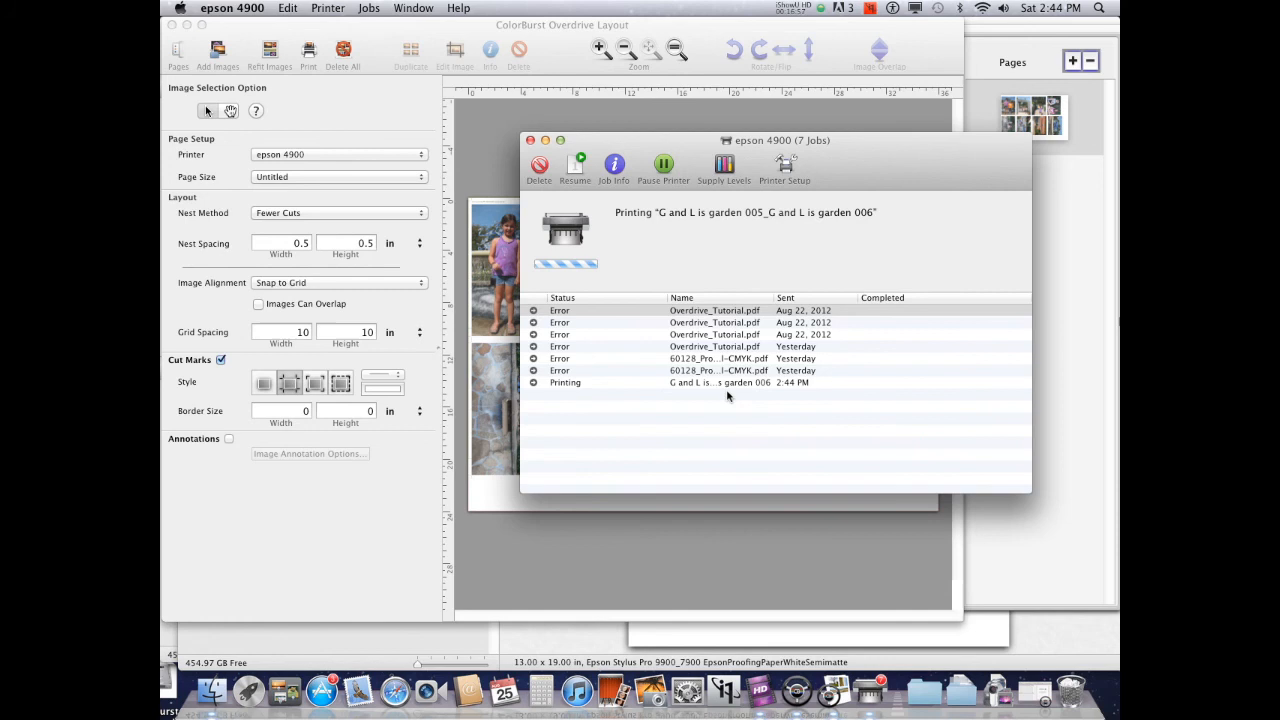
left_click(531, 145)
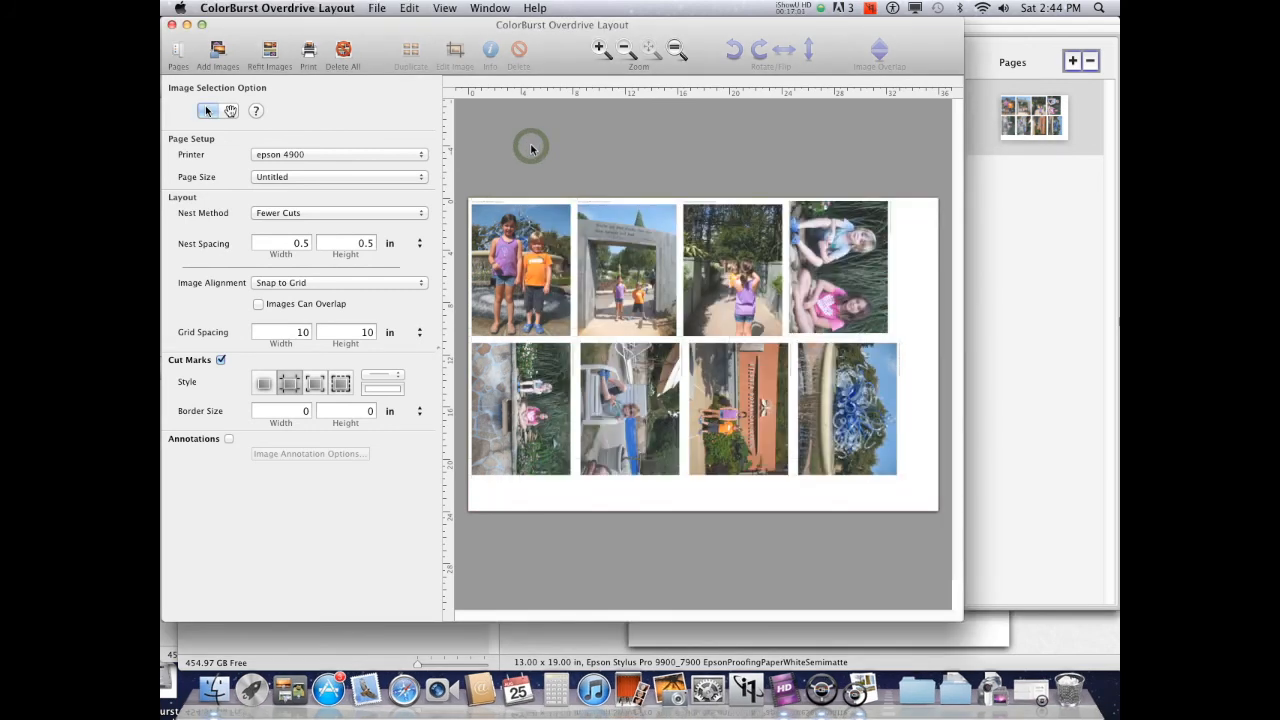